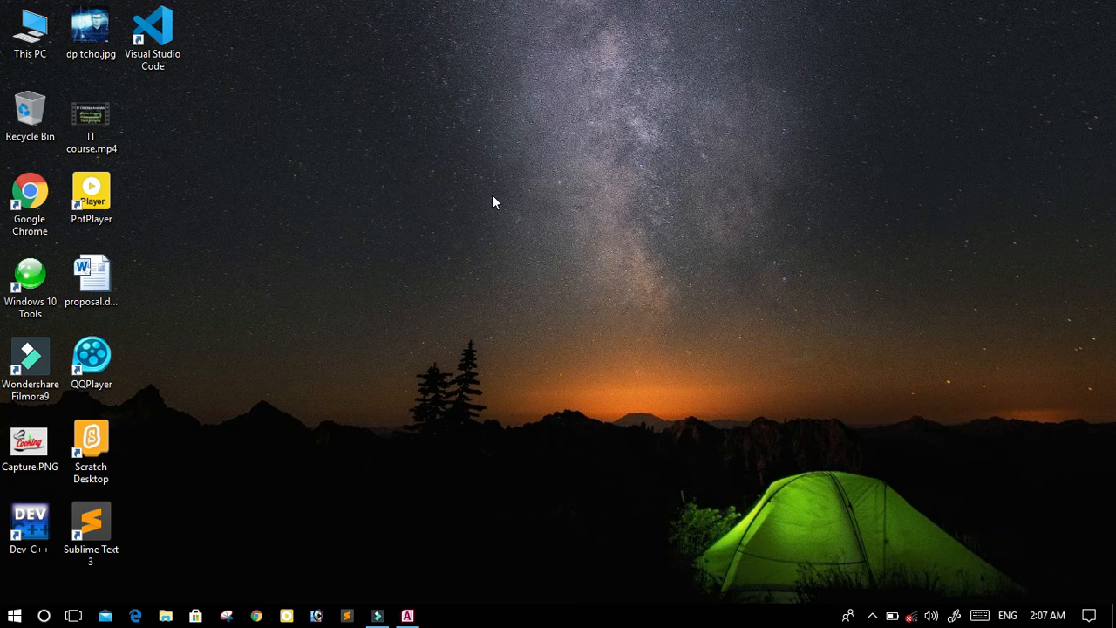
# Restore Access and create a blank database named STUDENTS instead of Database3
pyautogui.click(523, 259)
pyautogui.click(407, 616)
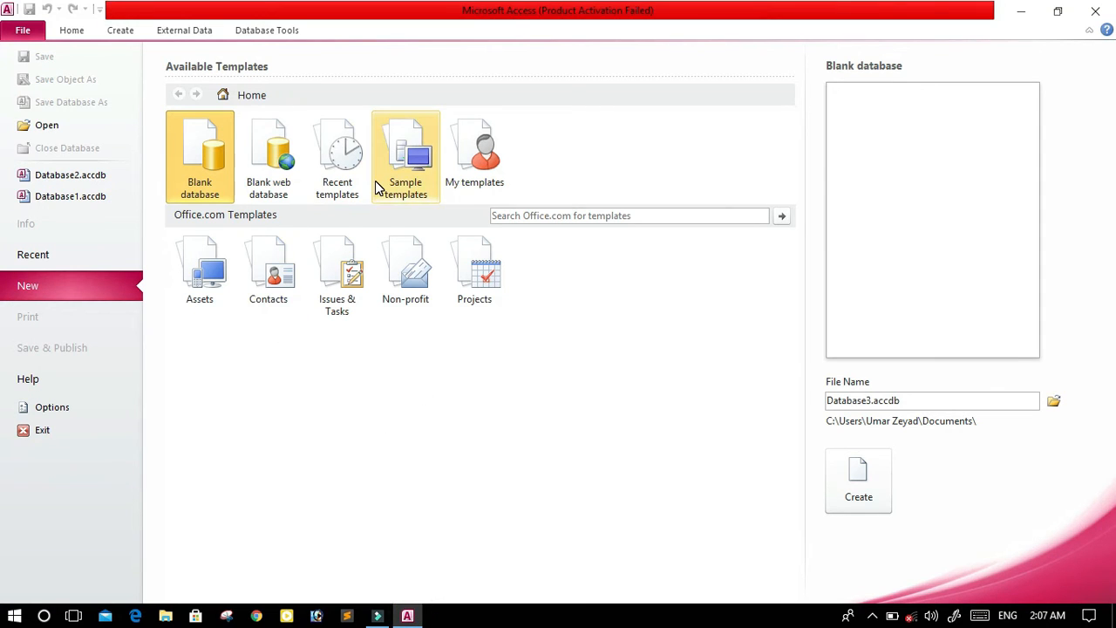
pyautogui.doubleClick(863, 400)
pyautogui.click(528, 235)
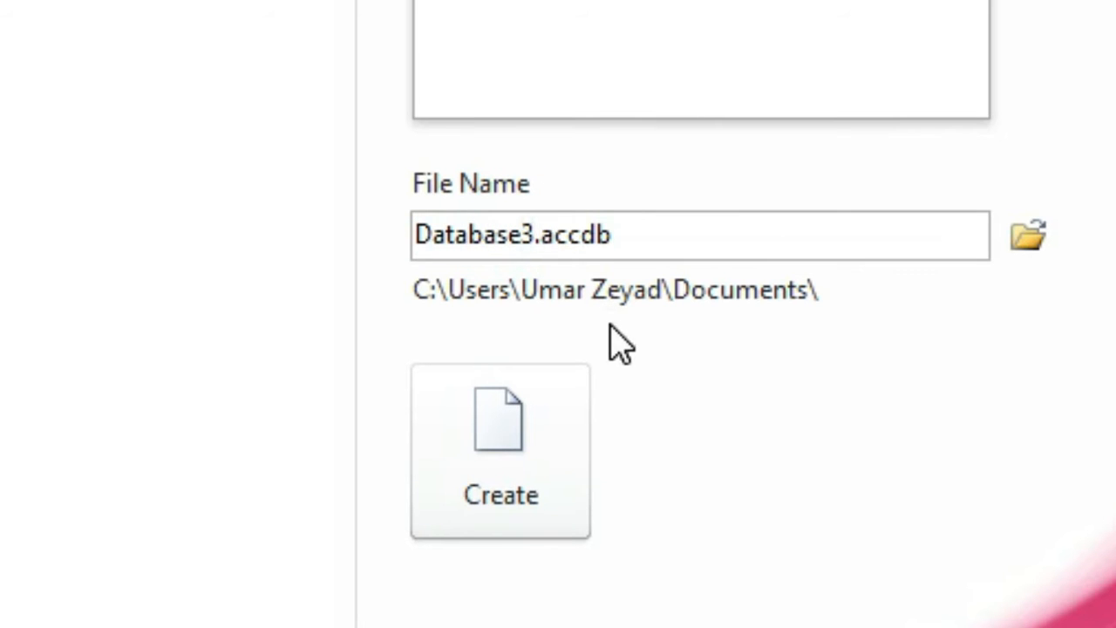
pyautogui.press('BackSpace')
pyautogui.press('BackSpace')
pyautogui.press('BackSpace')
pyautogui.press('BackSpace')
pyautogui.press('BackSpace')
pyautogui.press('BackSpace')
pyautogui.press('BackSpace')
pyautogui.press('BackSpace')
pyautogui.press('BackSpace')
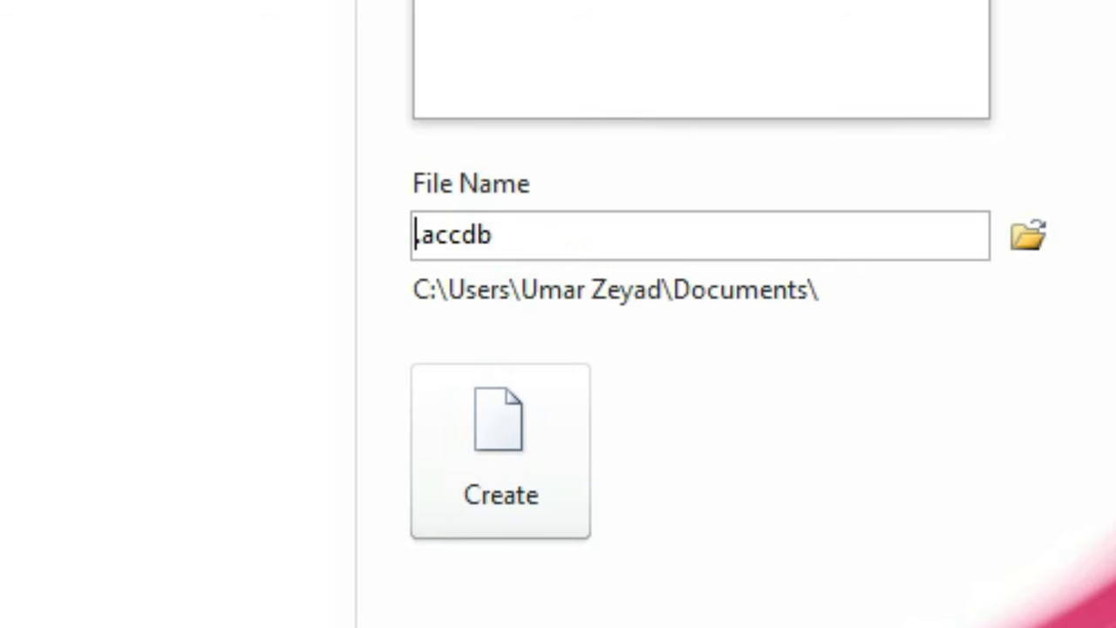
pyautogui.write('STUDENTS')
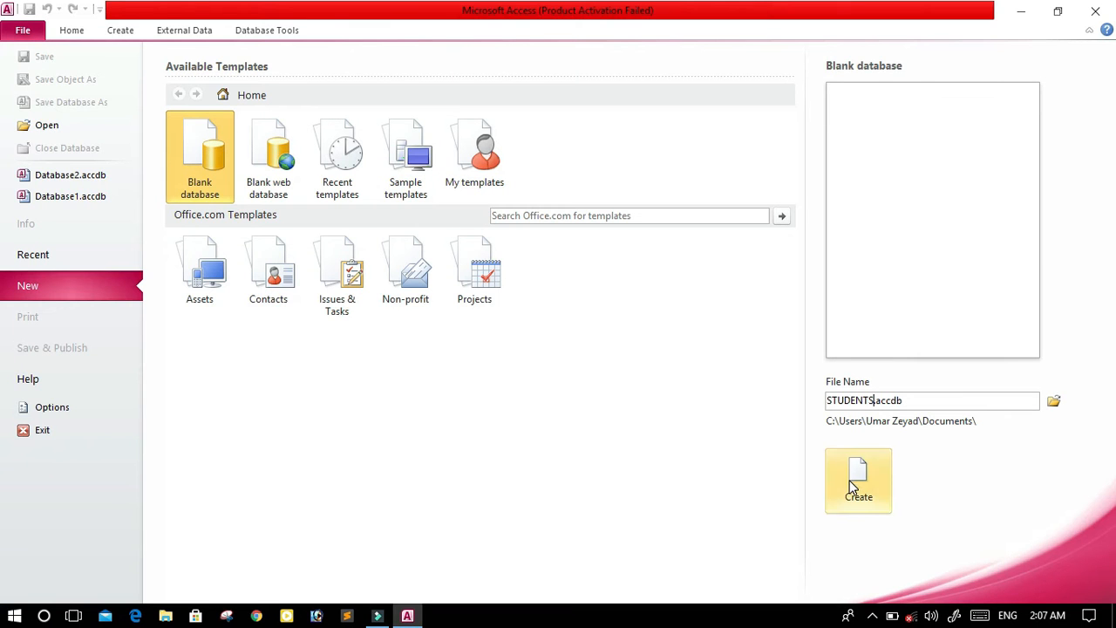
pyautogui.click(510, 475)
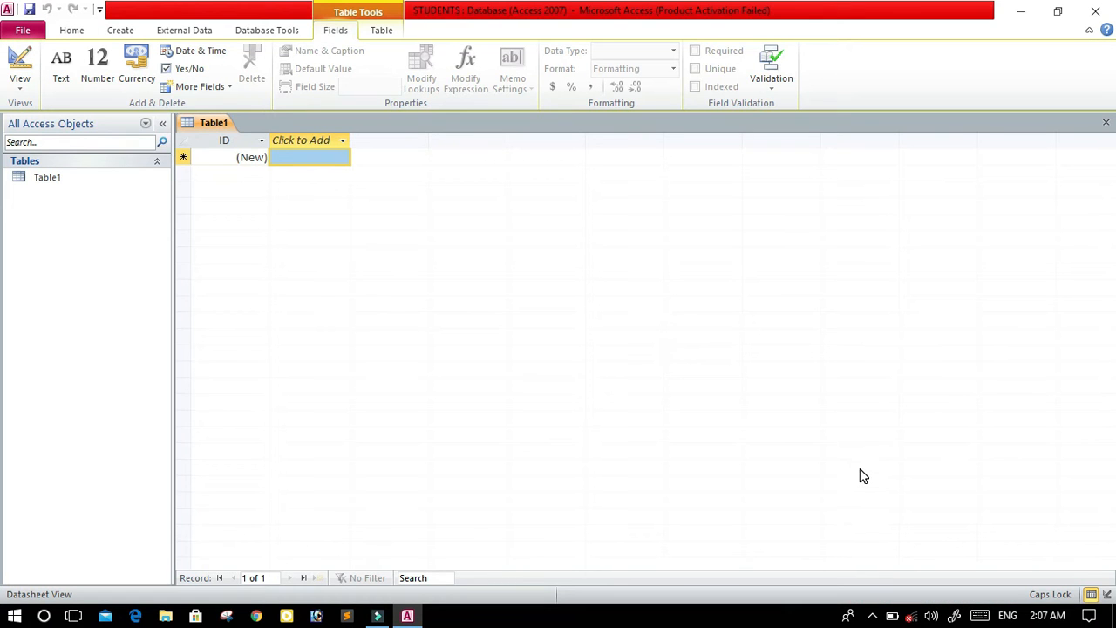
# Close the auto-created Table1 with Close All, leaving the Create ribbon showing
pyautogui.rightClick(220, 127)
pyautogui.click(277, 169)
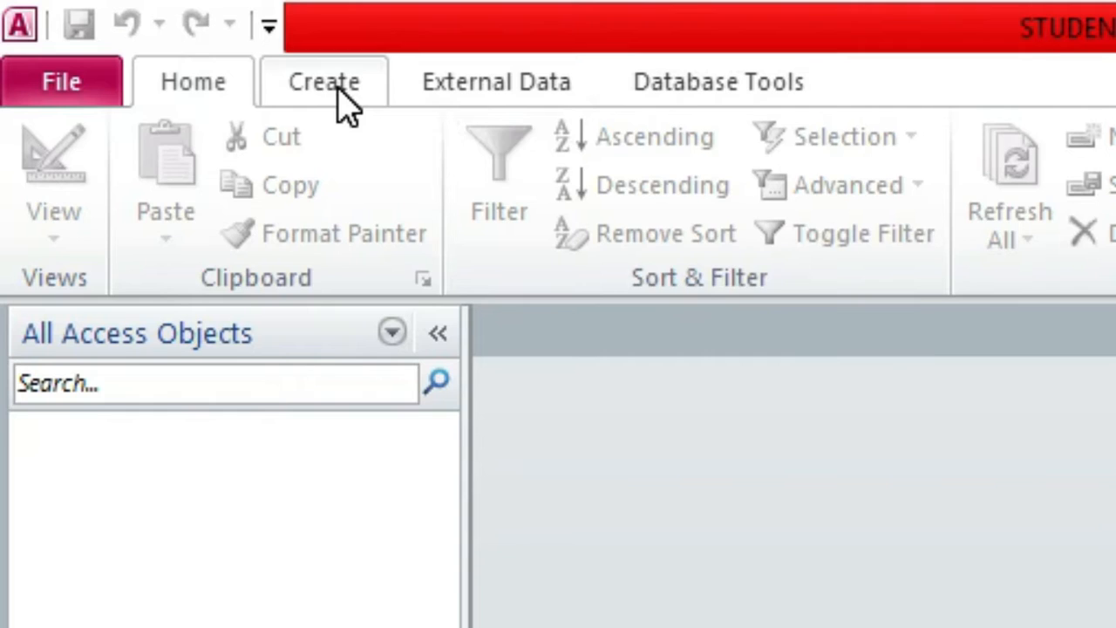
pyautogui.click(125, 32)
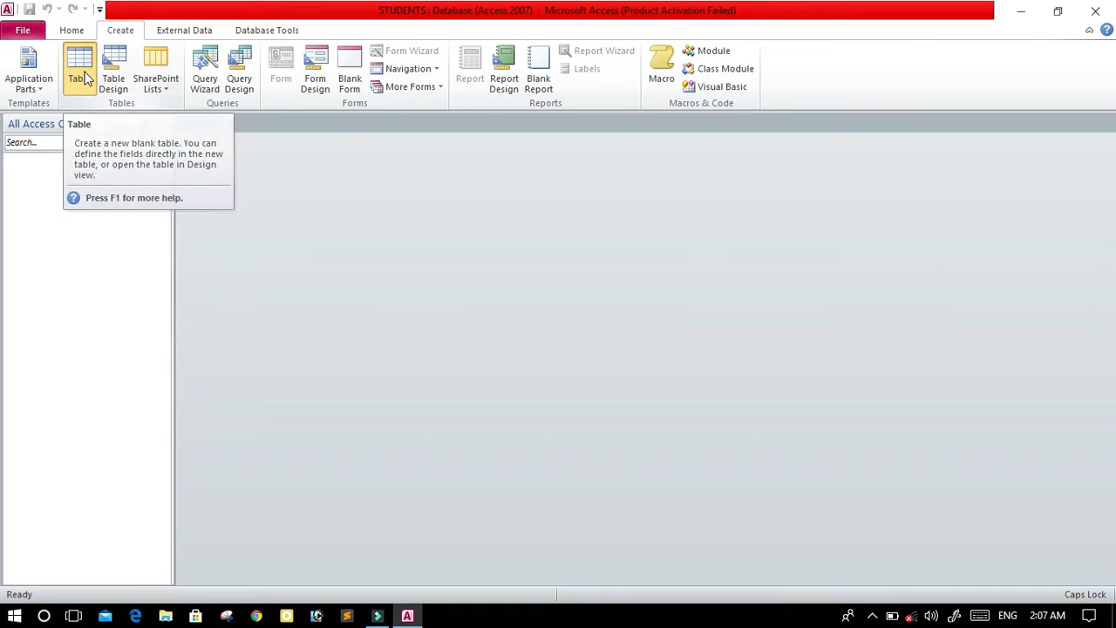
# Create a new table, save it as STUDENTS TABLE1 and open it in Design View
pyautogui.click(86, 79)
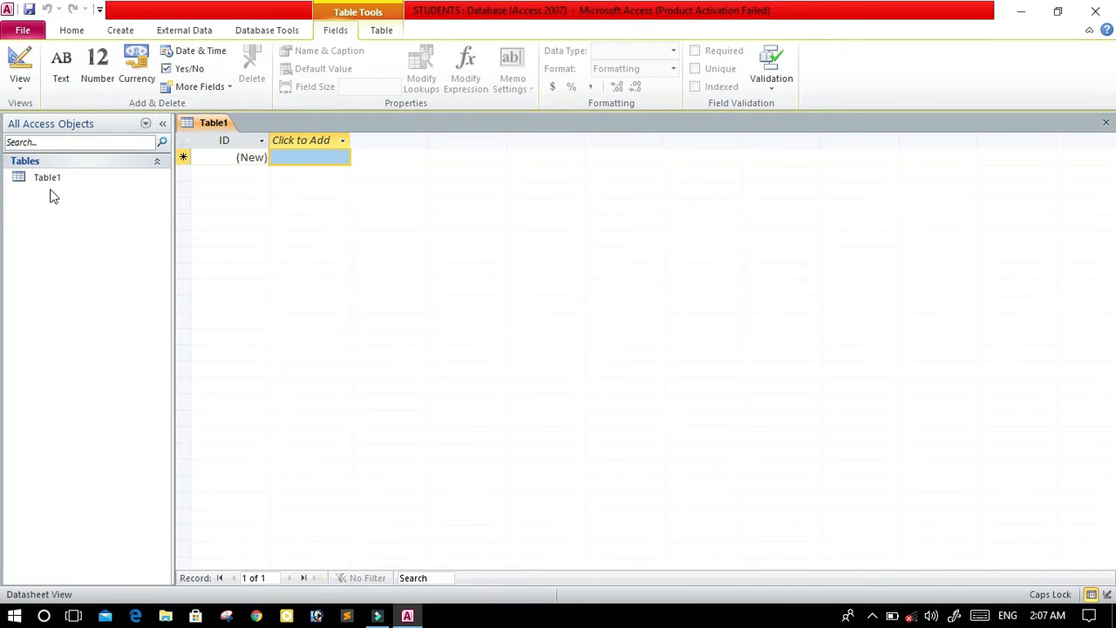
pyautogui.click(34, 164)
pyautogui.click(163, 164)
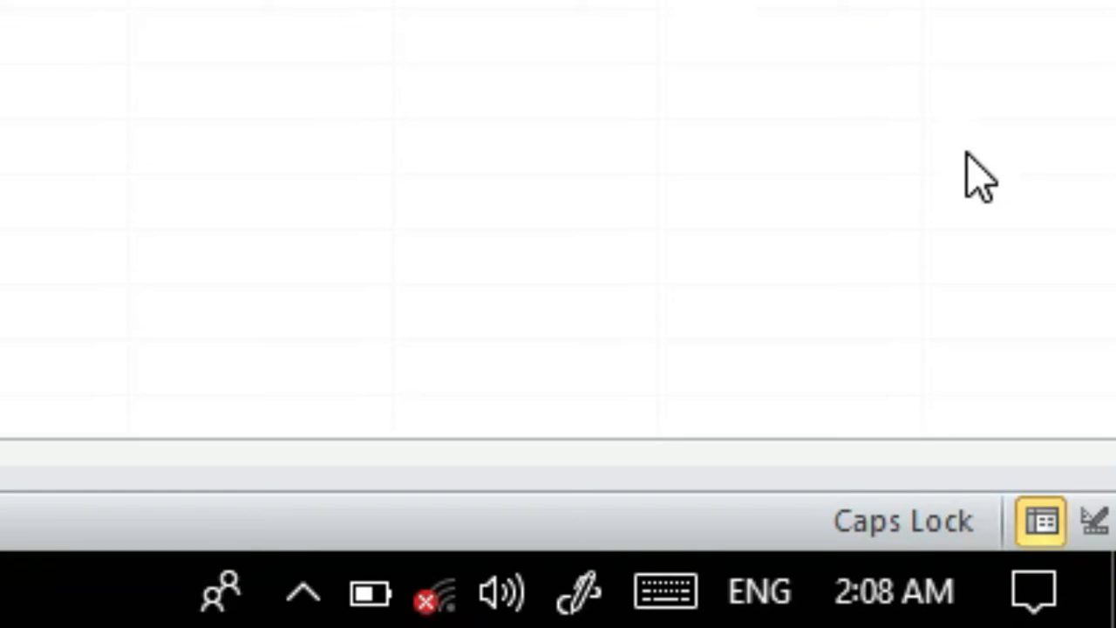
pyautogui.click(1100, 531)
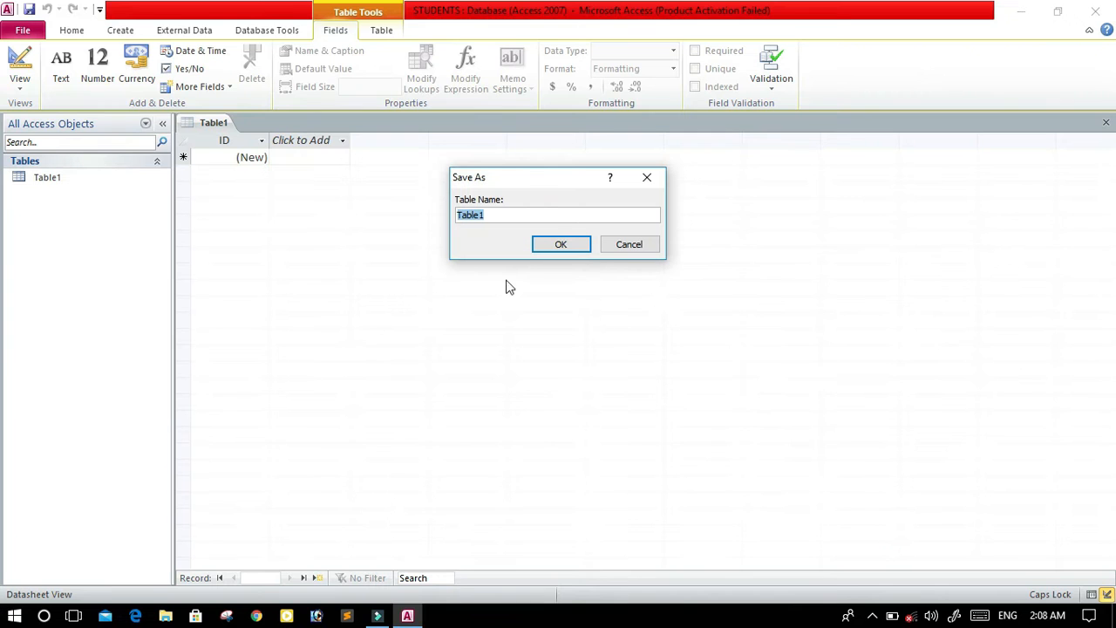
pyautogui.moveTo(522, 174); pyautogui.dragTo(897, 426)
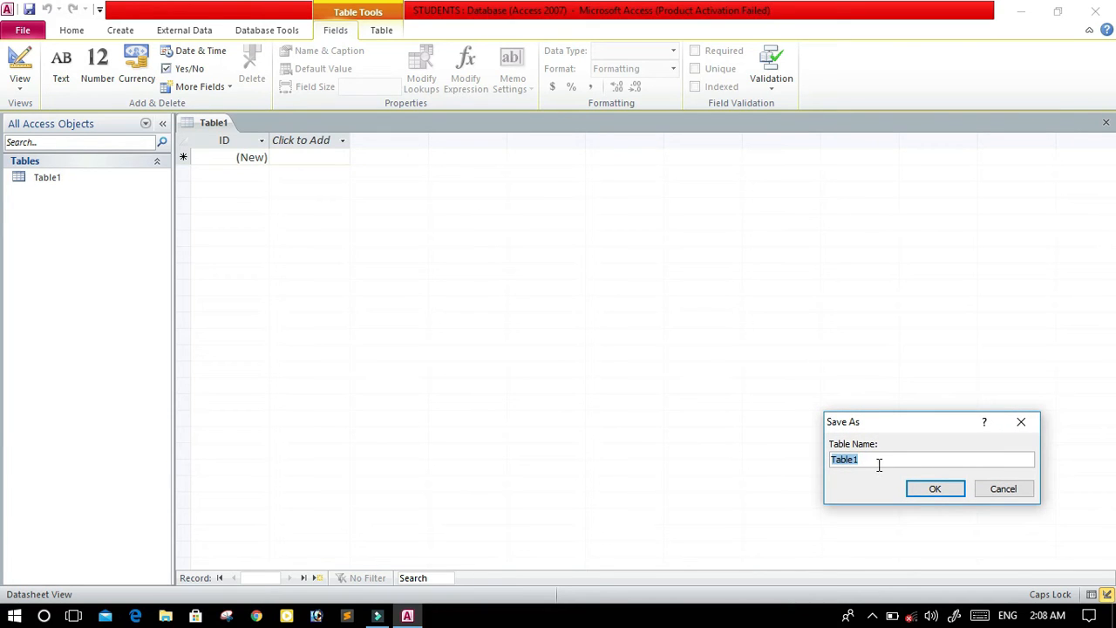
pyautogui.write('STUDENTS TABLE1')
pyautogui.click(931, 489)
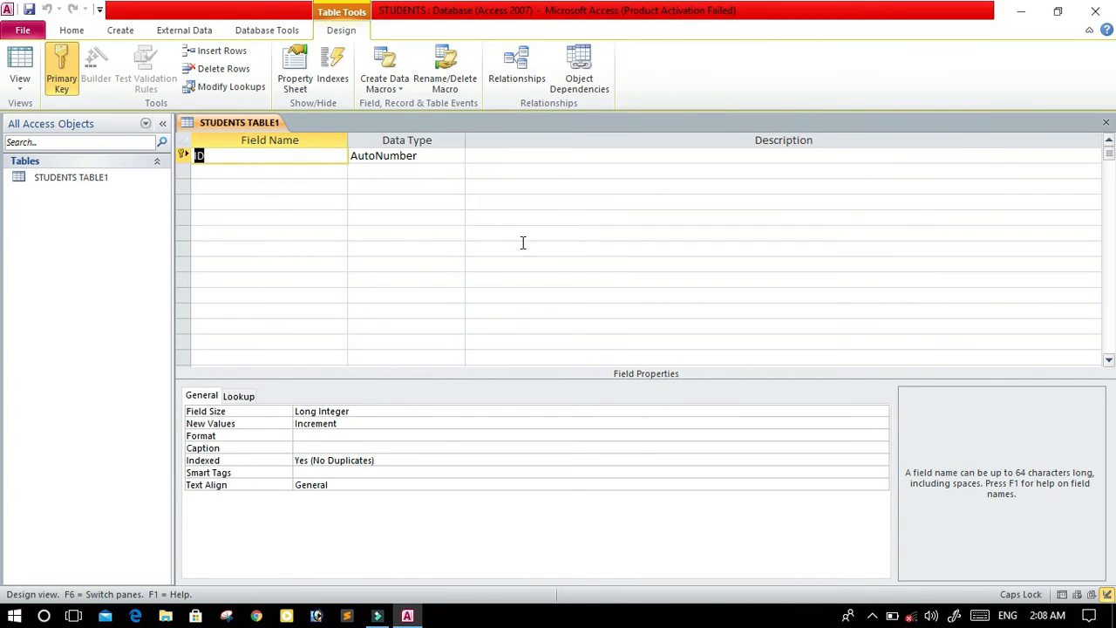
# Rename the ID field to ROLL NUMBER with the description ENTER ROLL NUMBER
pyautogui.click(183, 156)
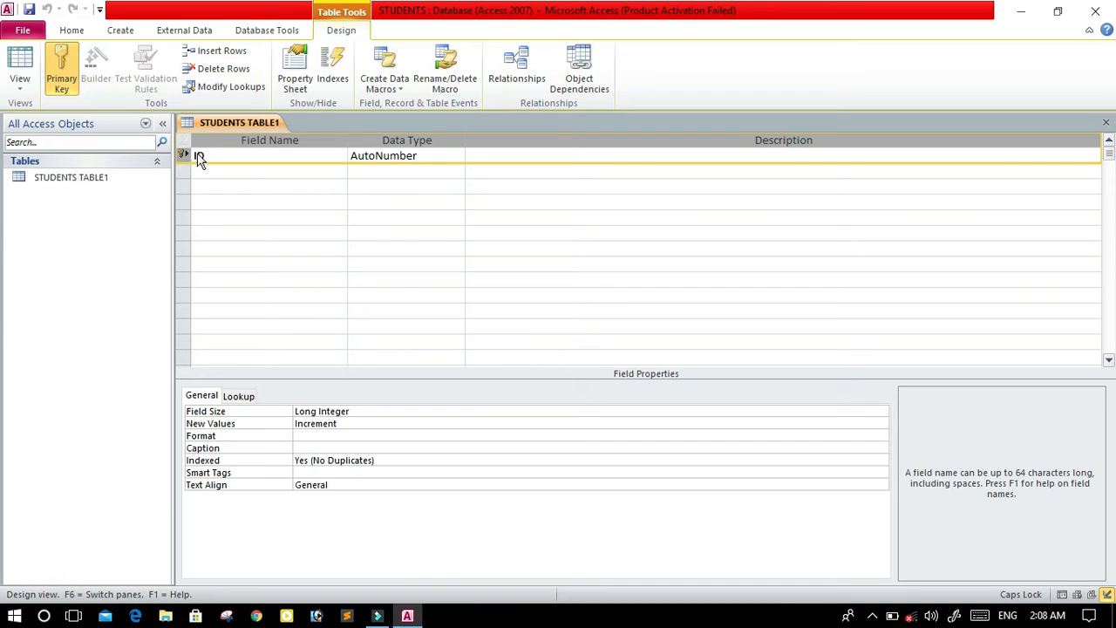
pyautogui.click(277, 155)
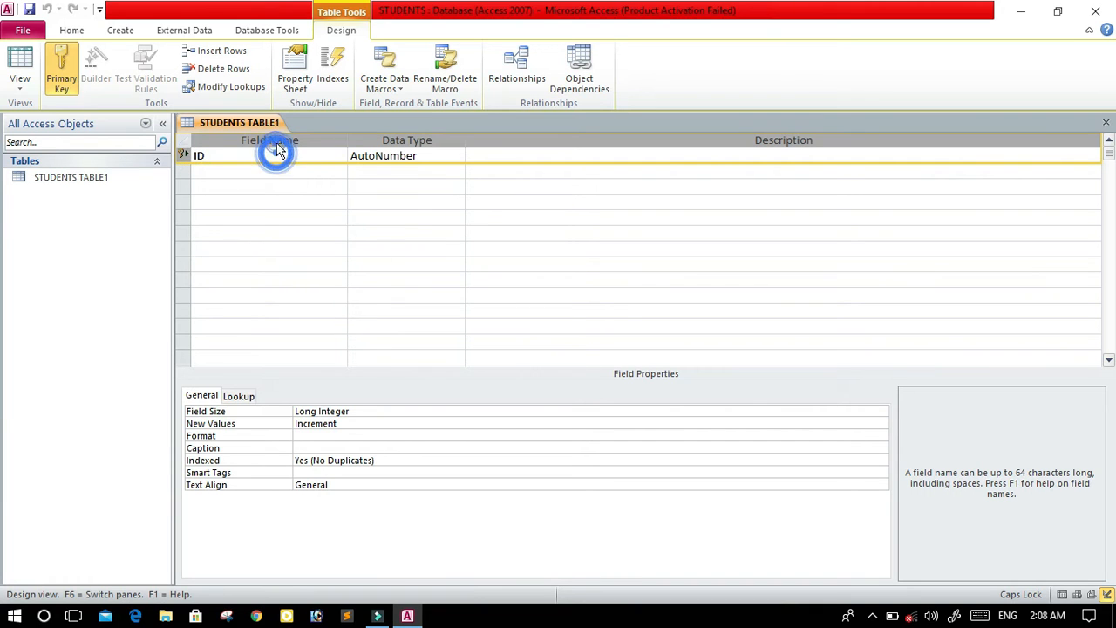
pyautogui.click(318, 169)
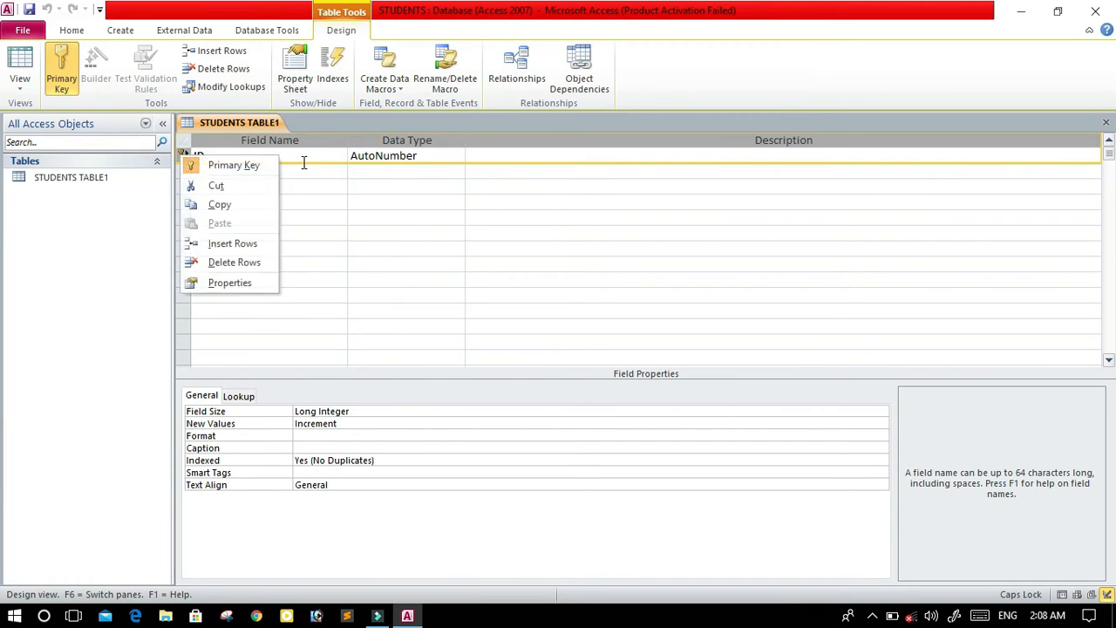
pyautogui.rightClick(184, 157)
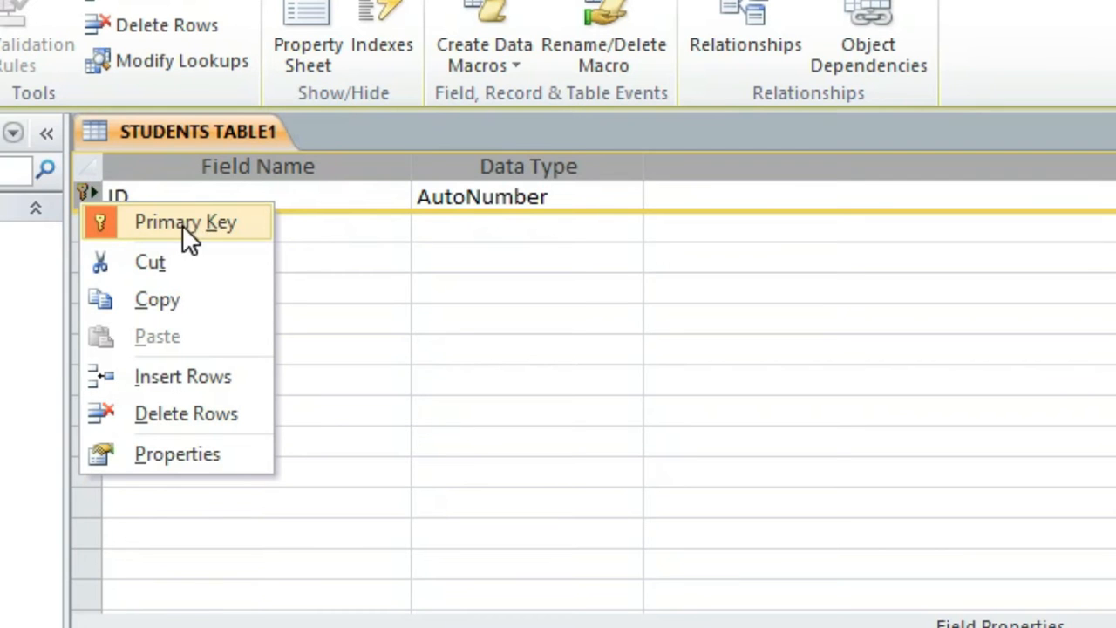
pyautogui.click(302, 195)
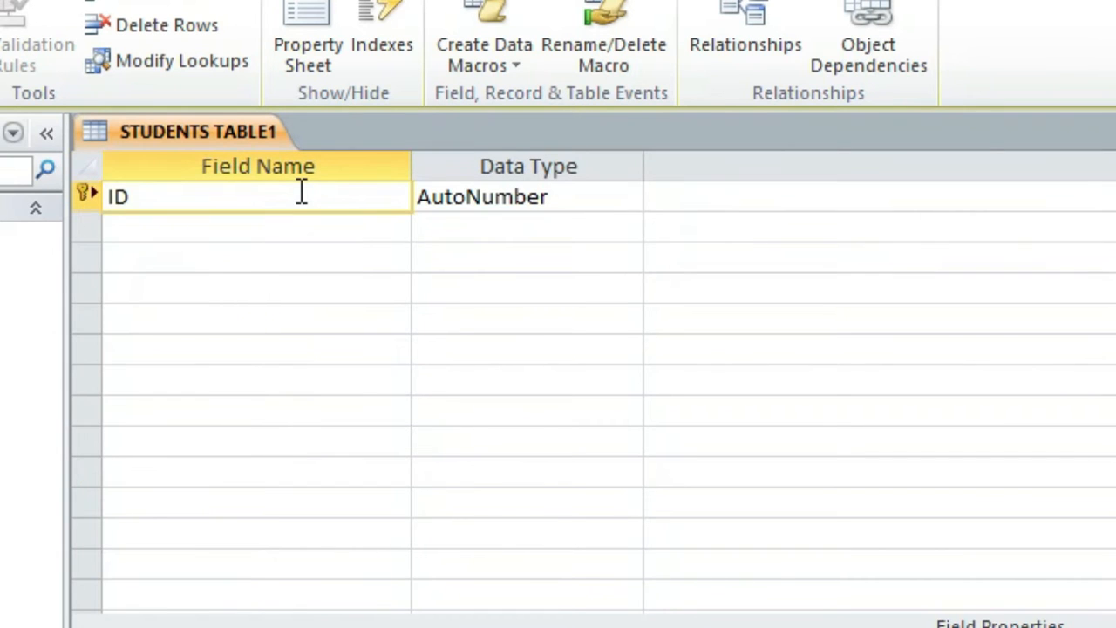
pyautogui.press('BackSpace')
pyautogui.press('BackSpace')
pyautogui.write('ROLL NUM')
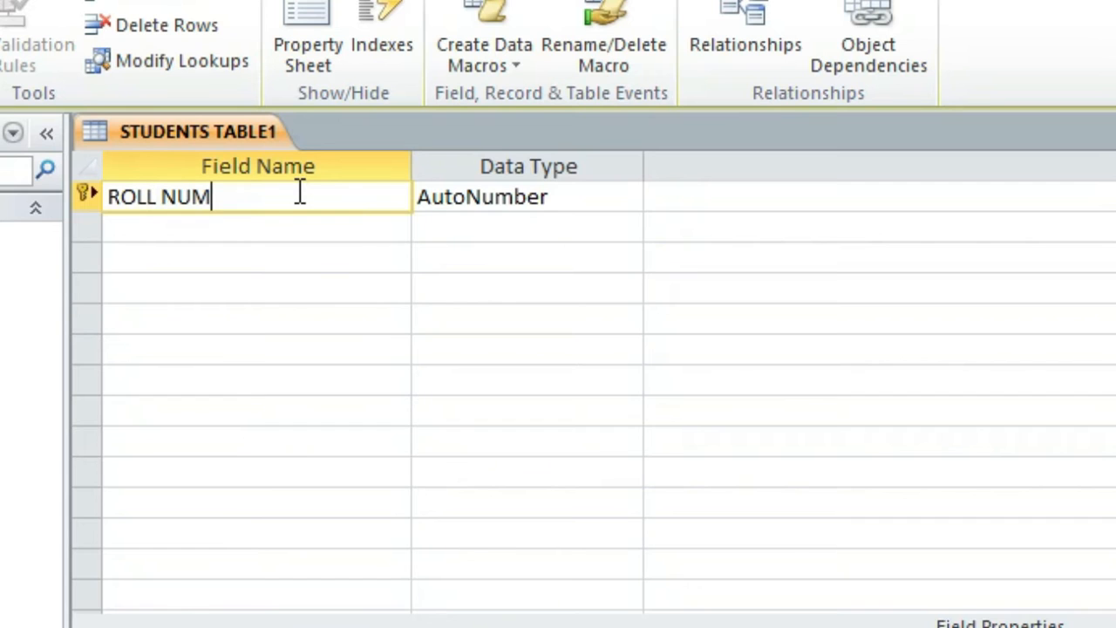
pyautogui.write('BER')
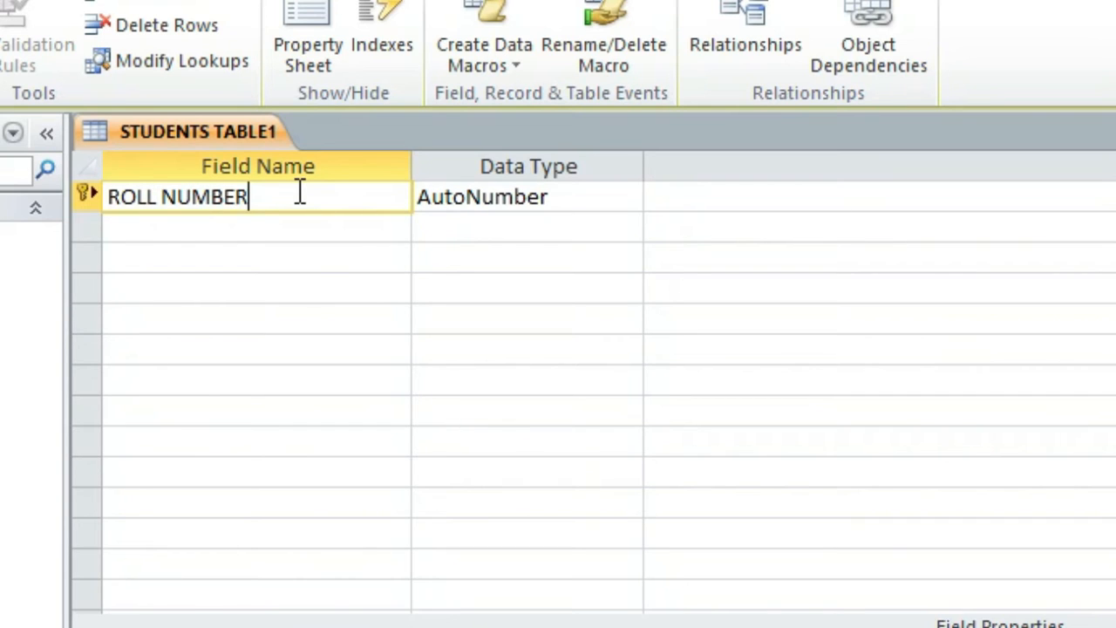
pyautogui.press('Tab')
pyautogui.press('Tab')
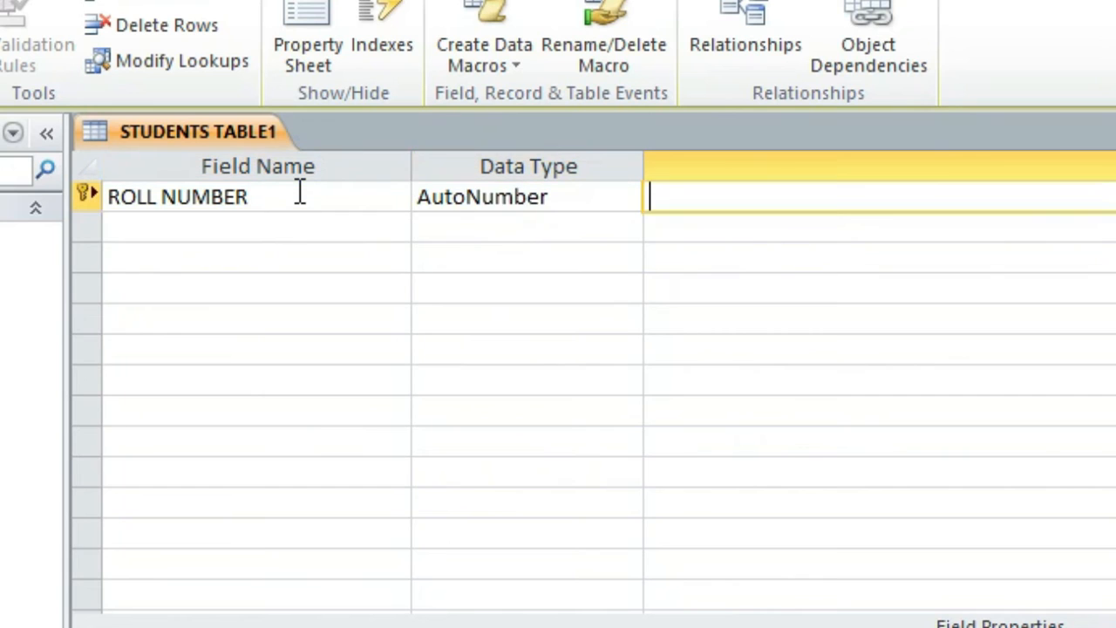
pyautogui.write('ENTER ROLL')
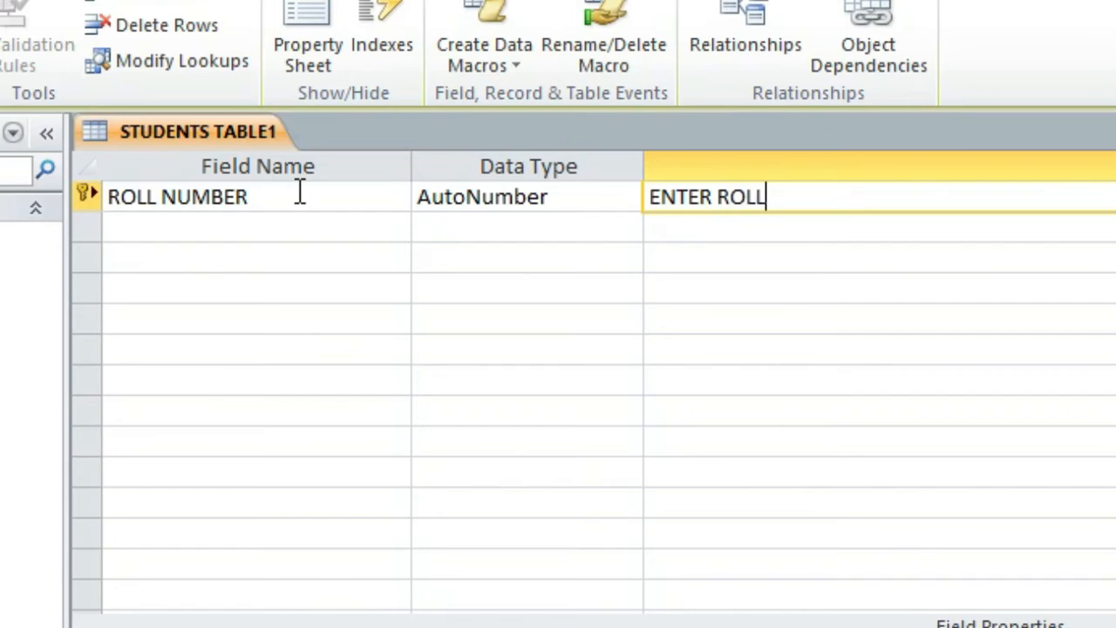
pyautogui.write(' NUMBER')
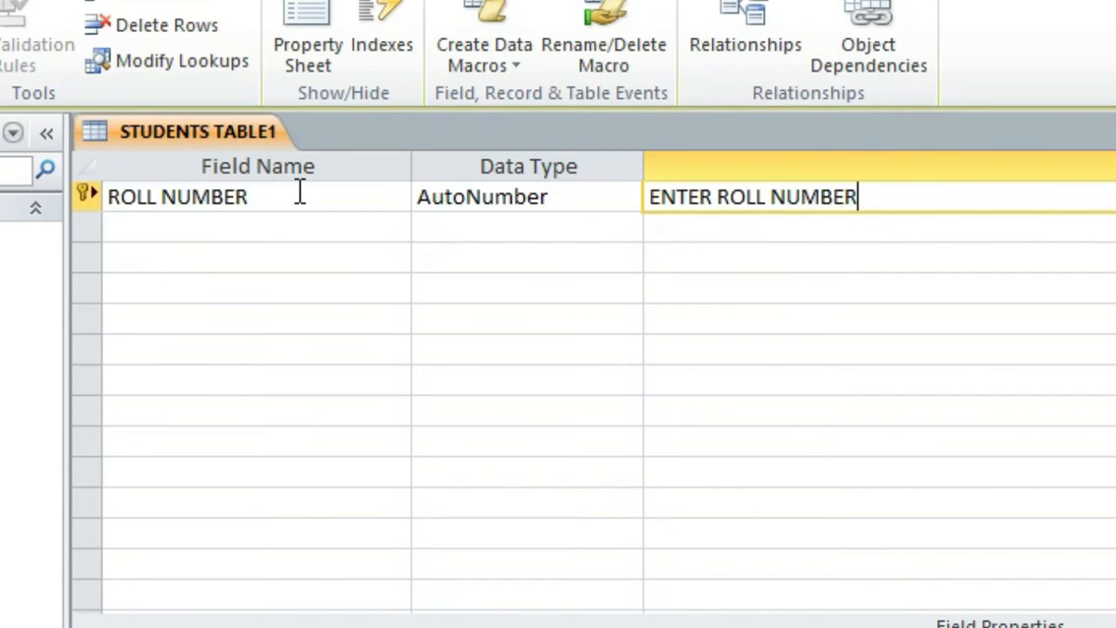
pyautogui.press('Return')
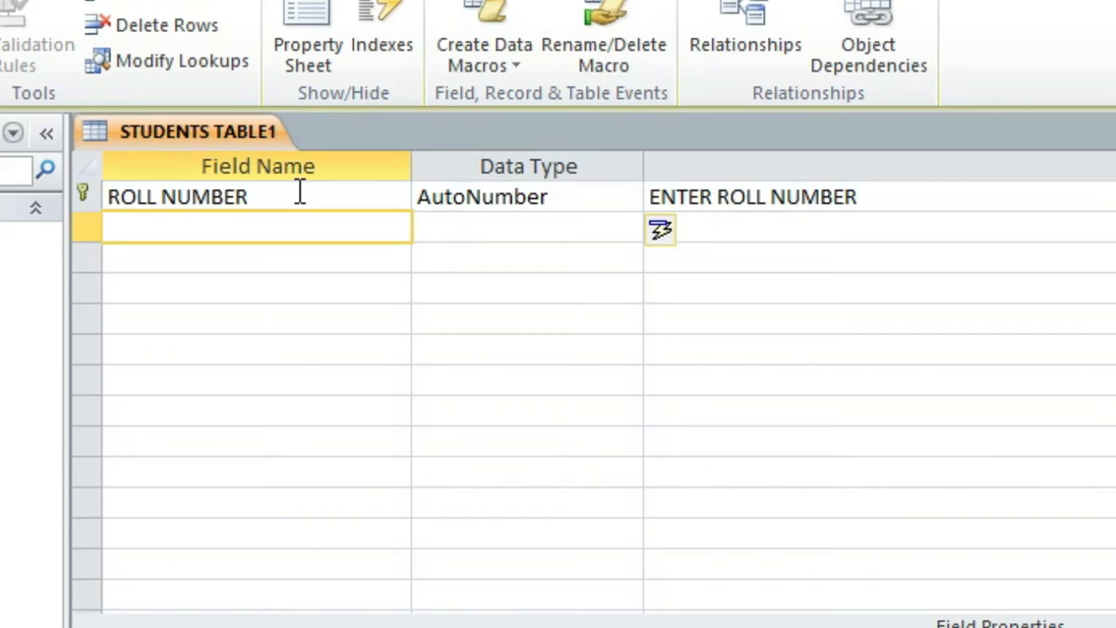
# Add a NAME field of type Text described as ENTER YOUR NAME
pyautogui.write('NAME')
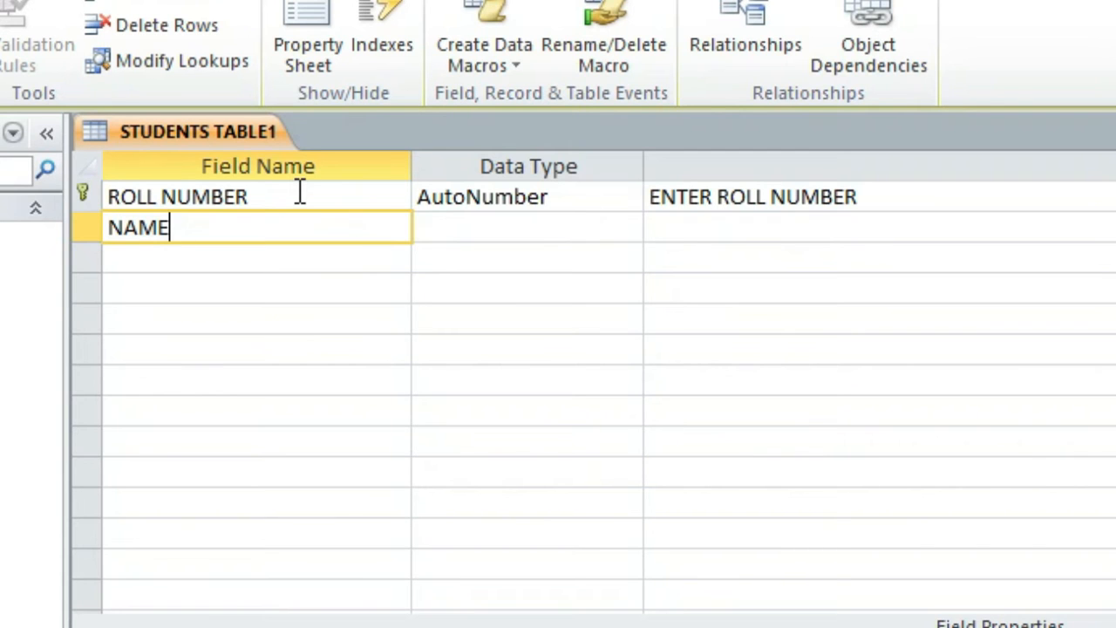
pyautogui.press('Return')
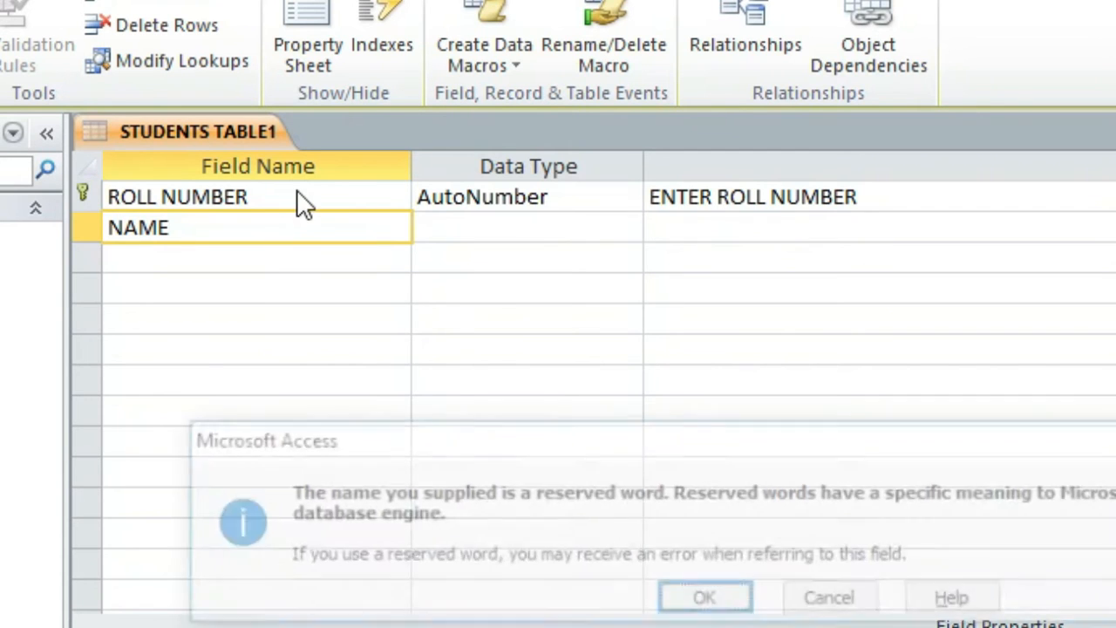
pyautogui.click(722, 593)
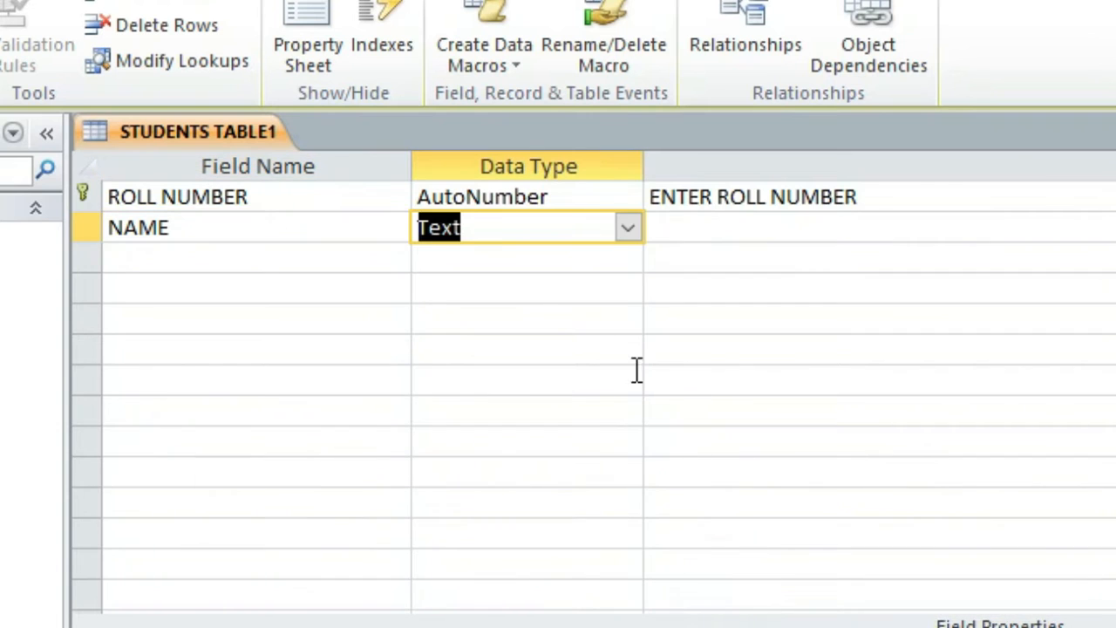
pyautogui.click(627, 228)
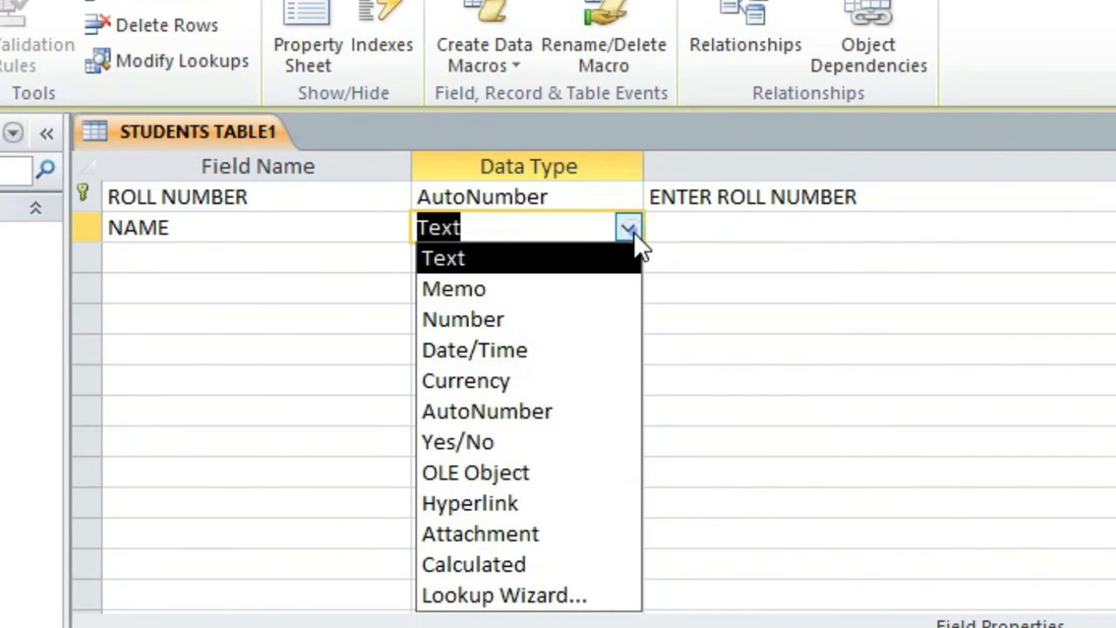
pyautogui.click(478, 258)
pyautogui.click(726, 225)
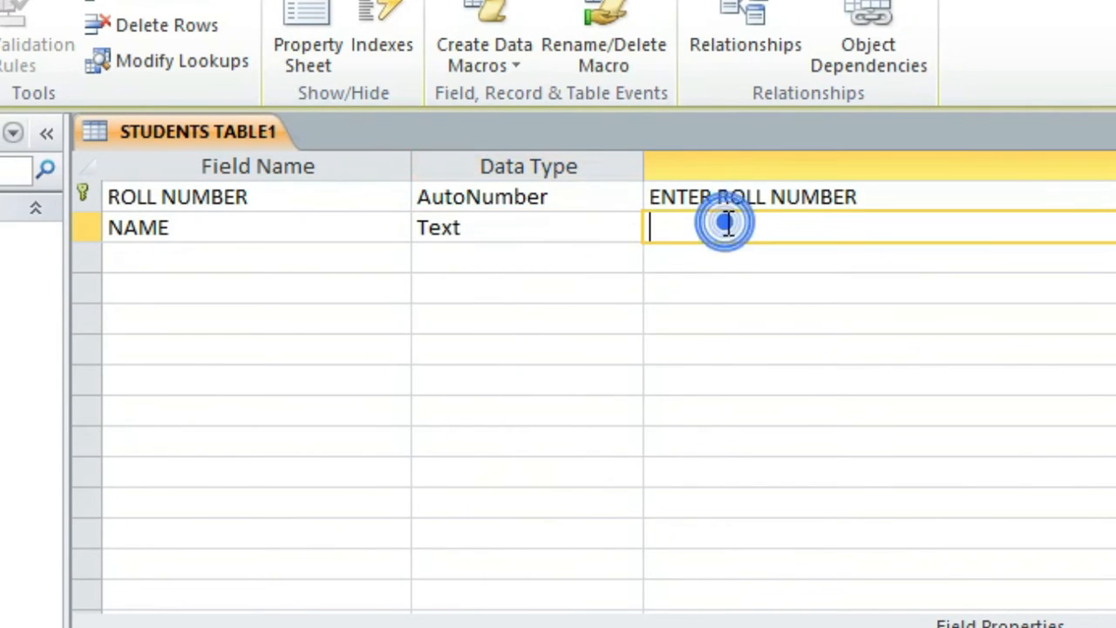
pyautogui.write('ENTER ')
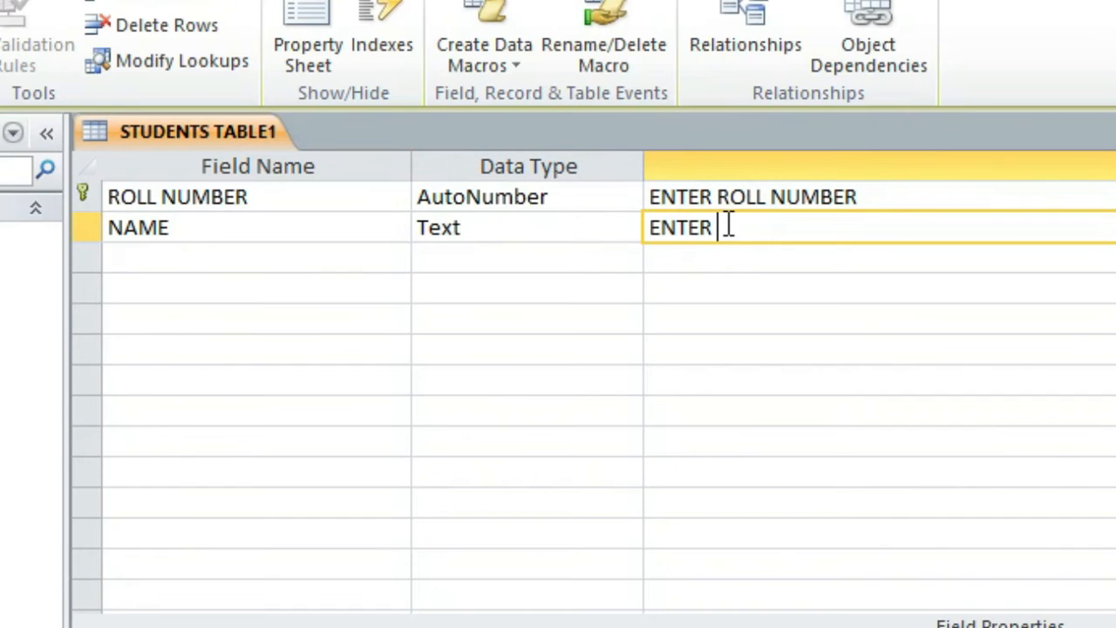
pyautogui.write('YOUR NAME')
pyautogui.press('Return')
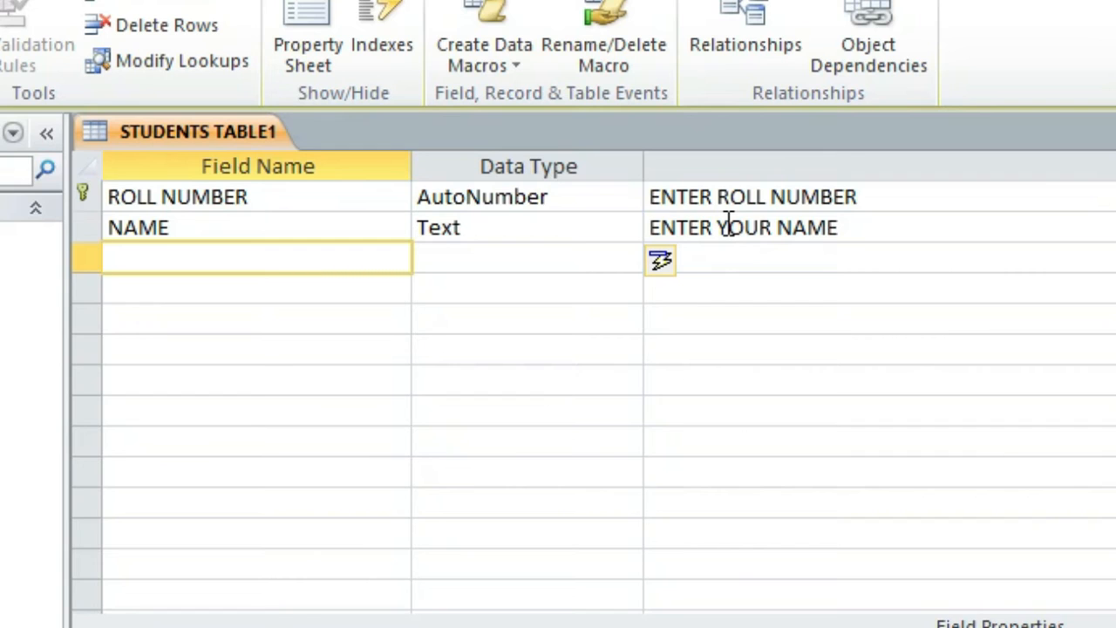
# Add a FATHER NAME Text field described as ENTER YOUR FATHER NAME
pyautogui.write('FATHE')
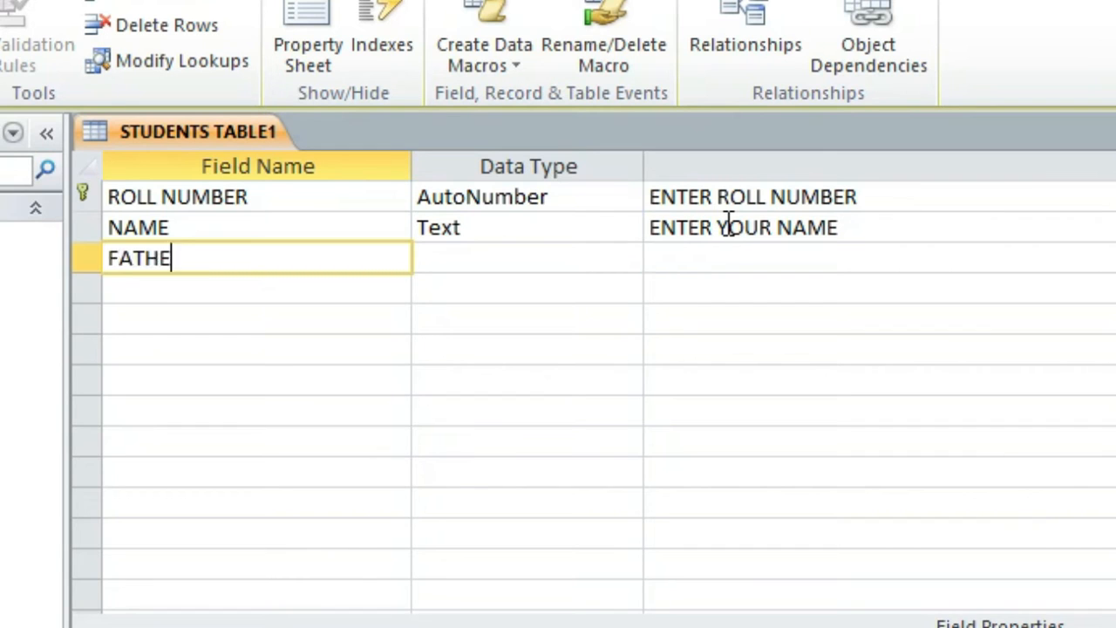
pyautogui.write('R NAME')
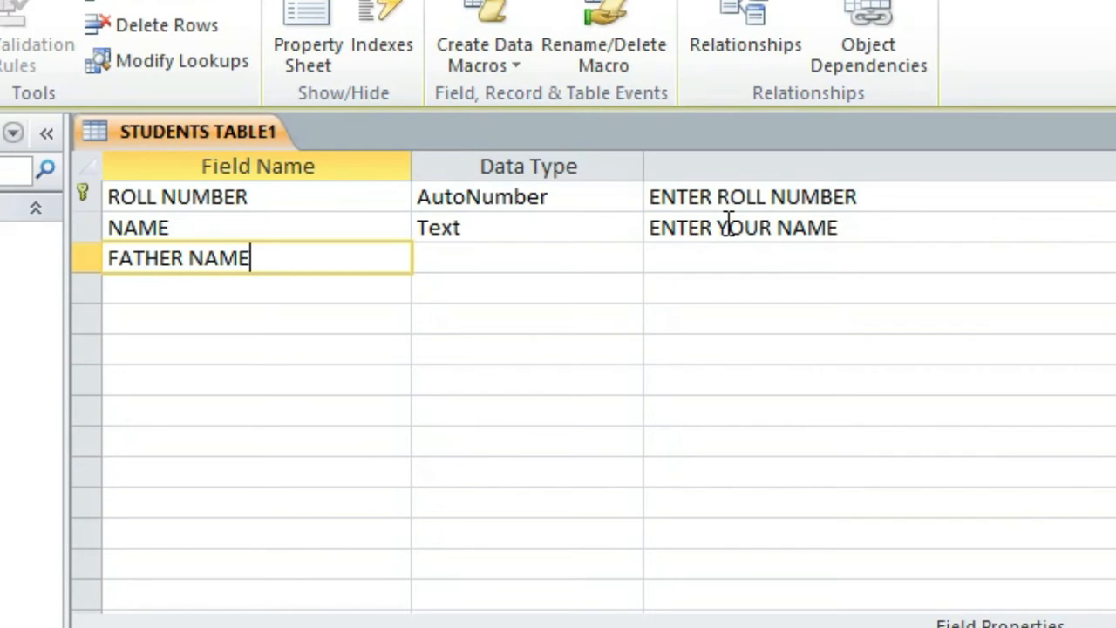
pyautogui.press('Return')
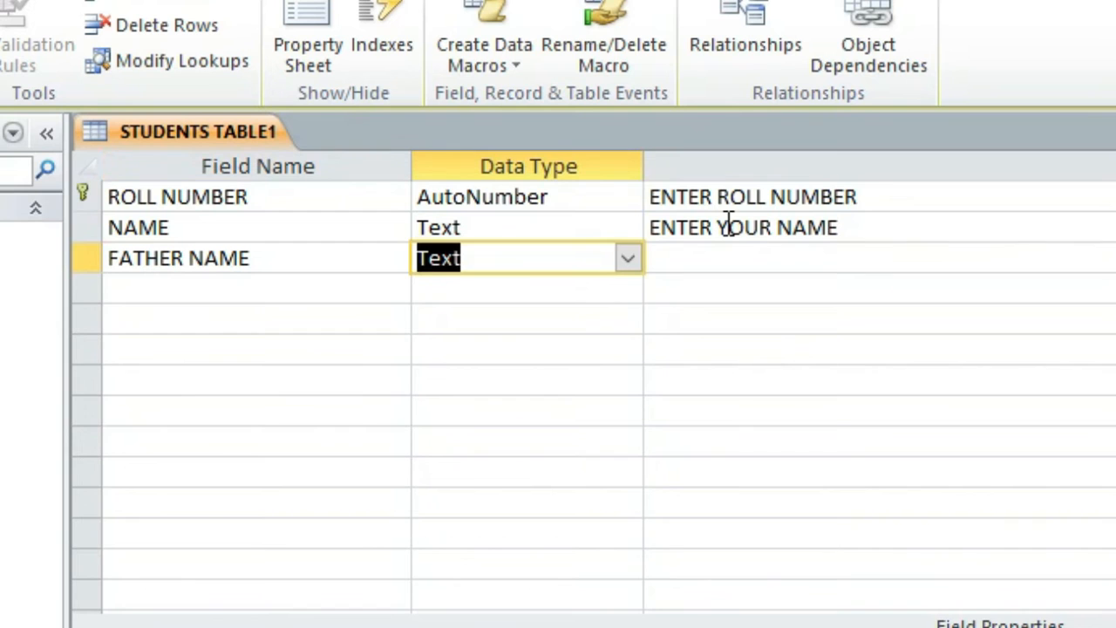
pyautogui.press('Return')
pyautogui.write('EN')
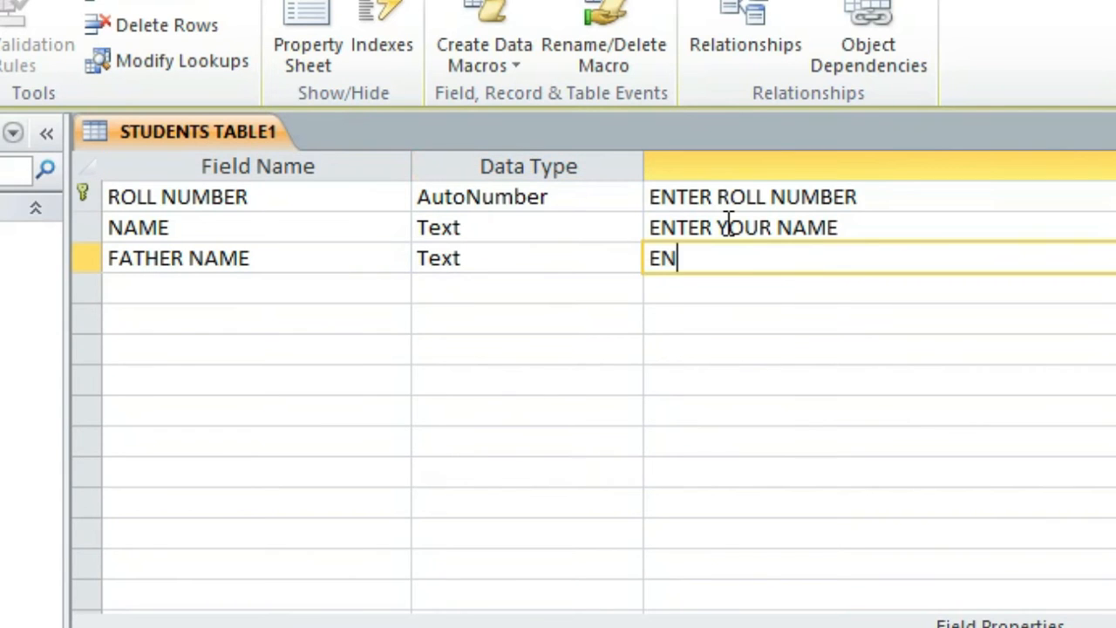
pyautogui.write('TER ')
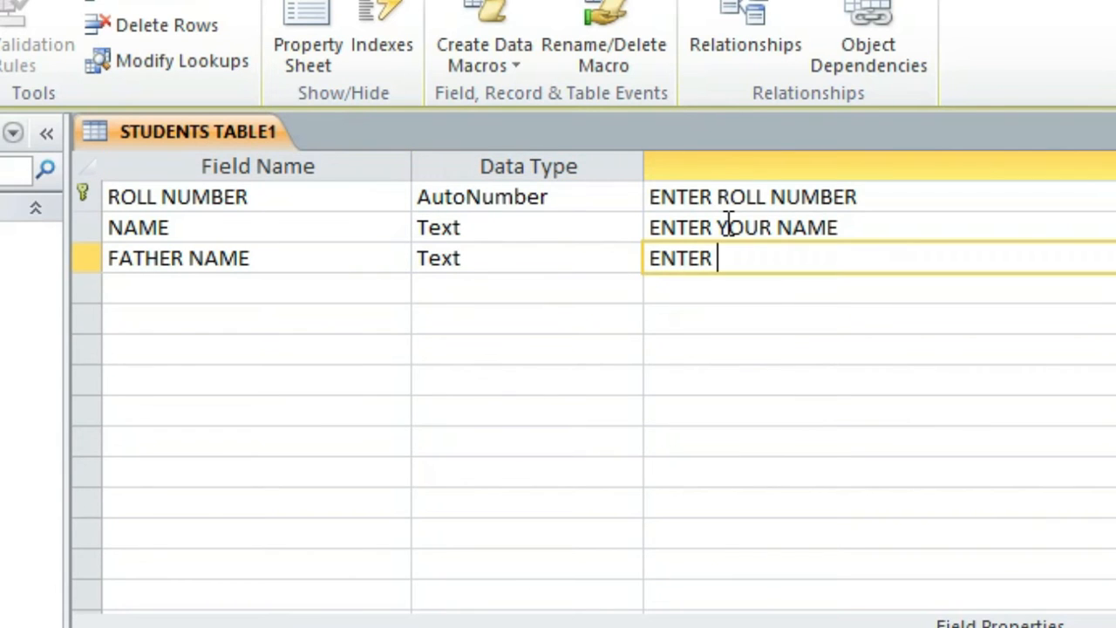
pyautogui.write('YOUR FATHER NAME')
pyautogui.press('Return')
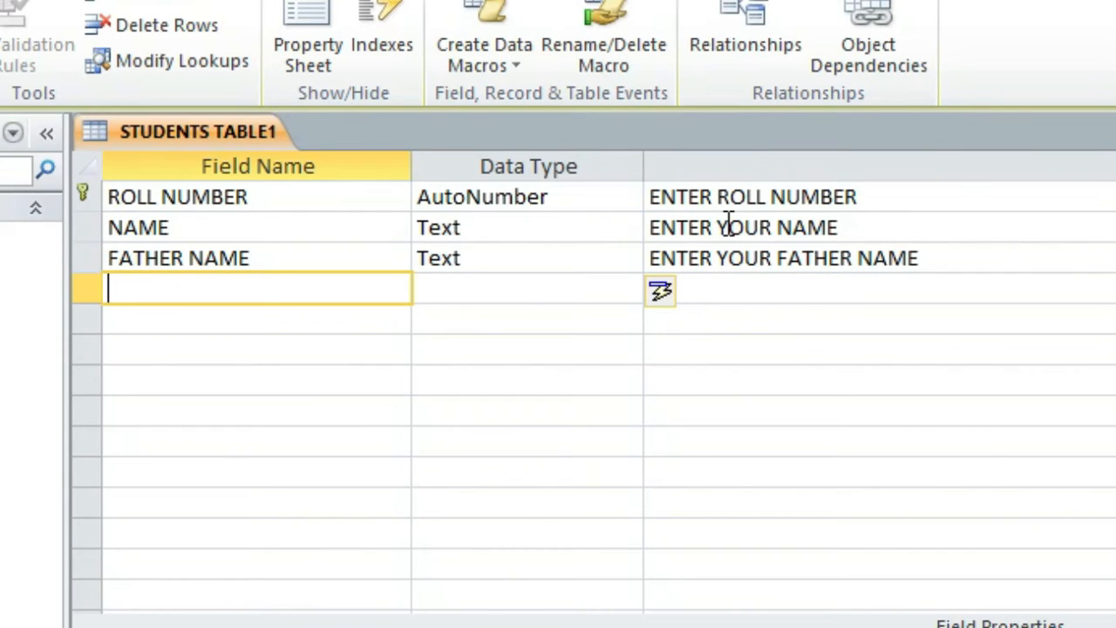
# Add an AGE field of type Number described as ENTER YOUR AGE
pyautogui.write('AGE')
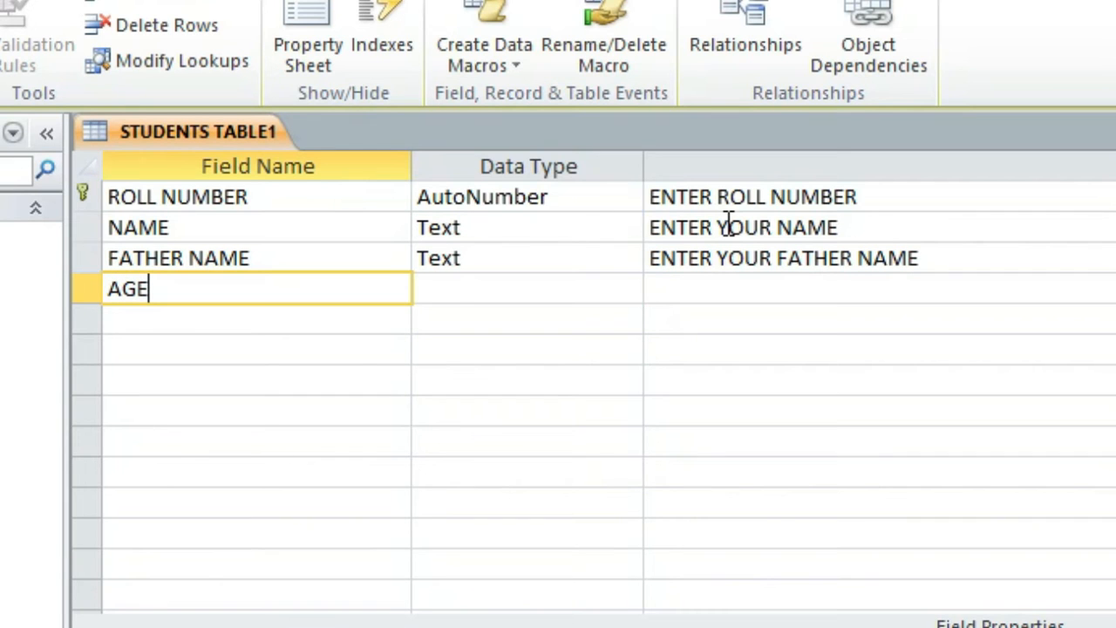
pyautogui.press('Return')
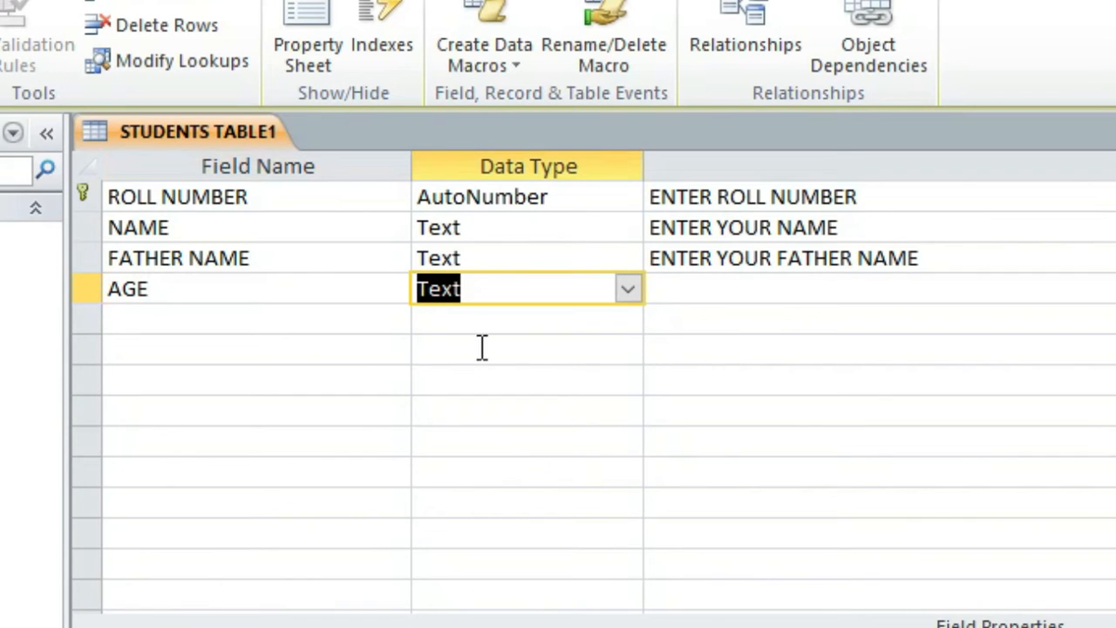
pyautogui.click(628, 288)
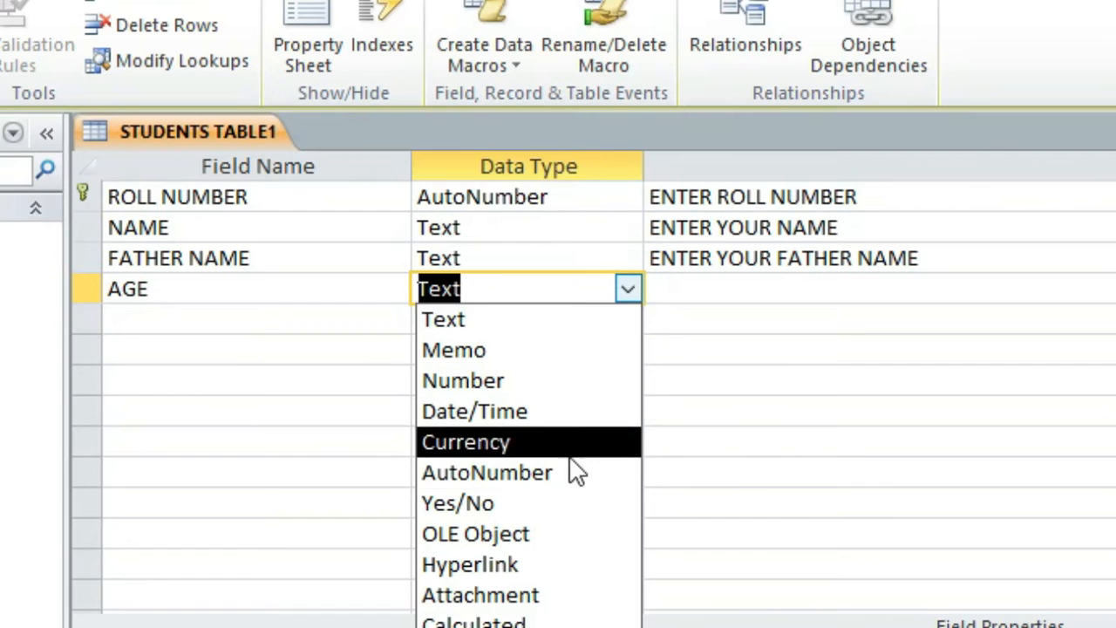
pyautogui.click(511, 392)
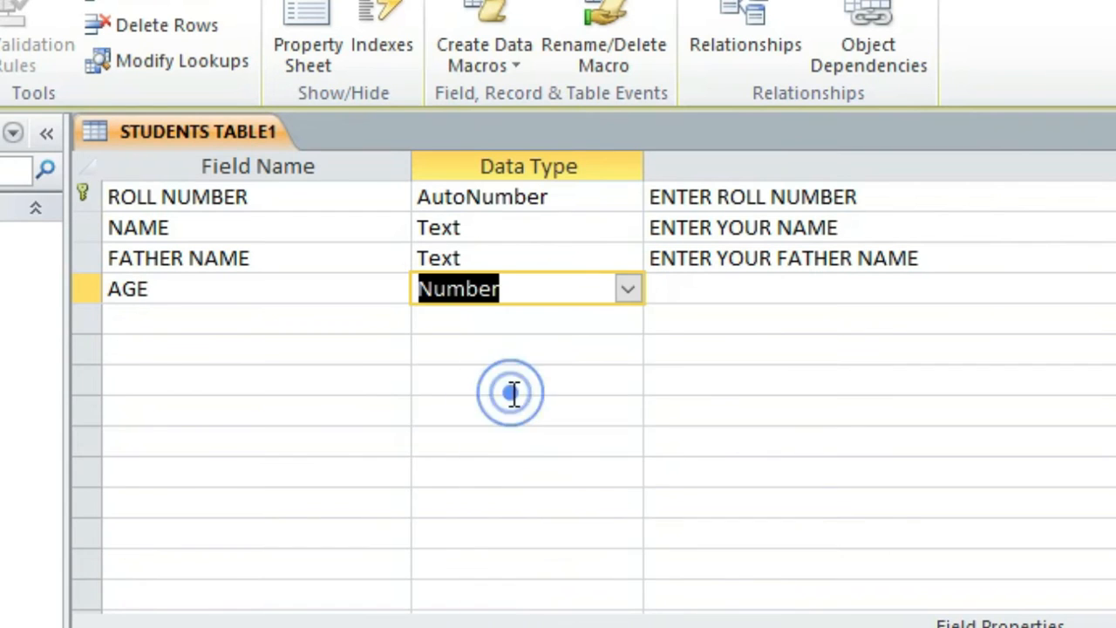
pyautogui.click(687, 290)
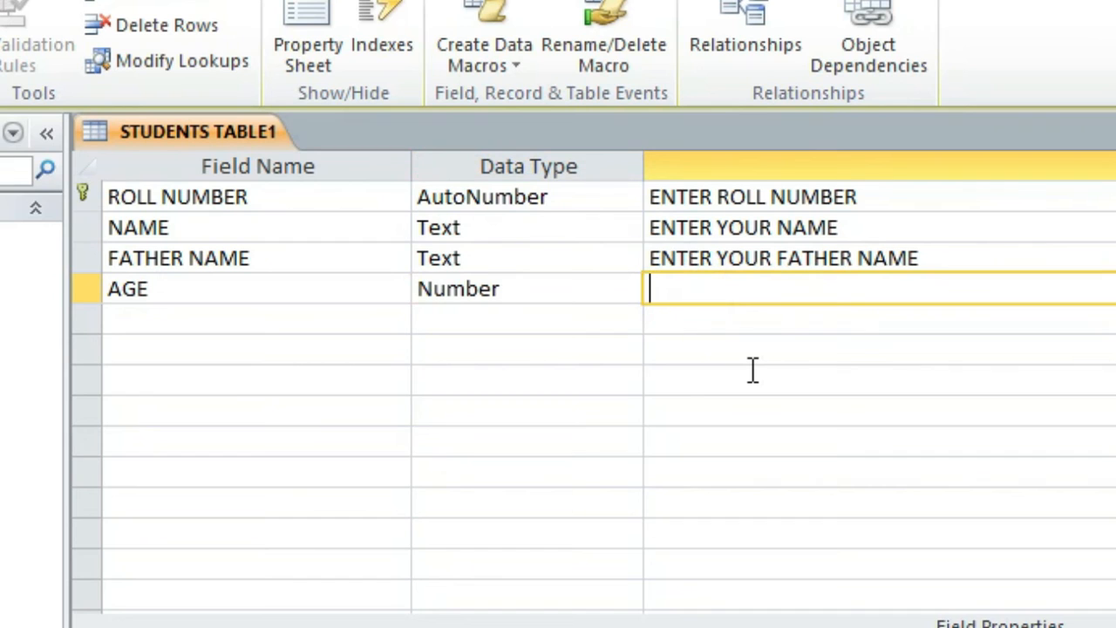
pyautogui.write('ENTER')
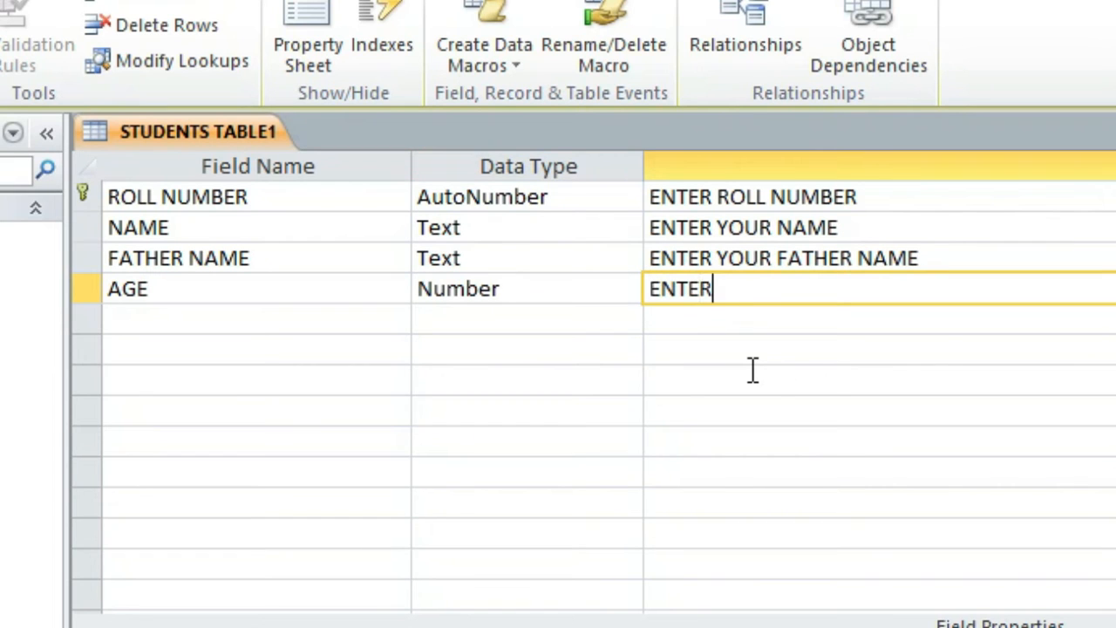
pyautogui.write(' YOUR')
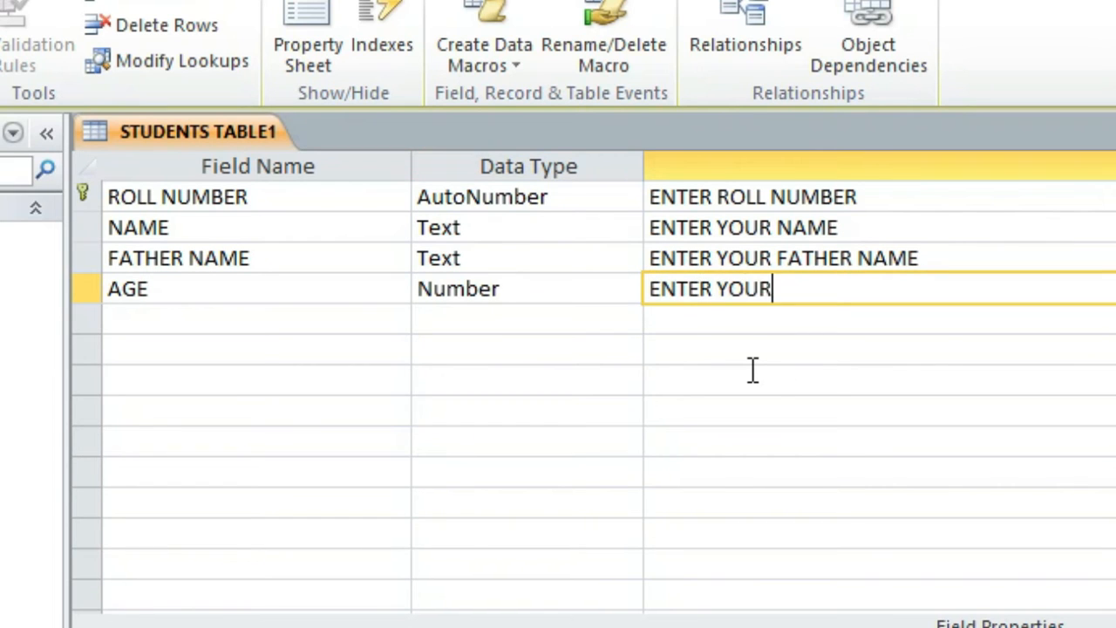
pyautogui.write(' AGE')
pyautogui.press('Return')
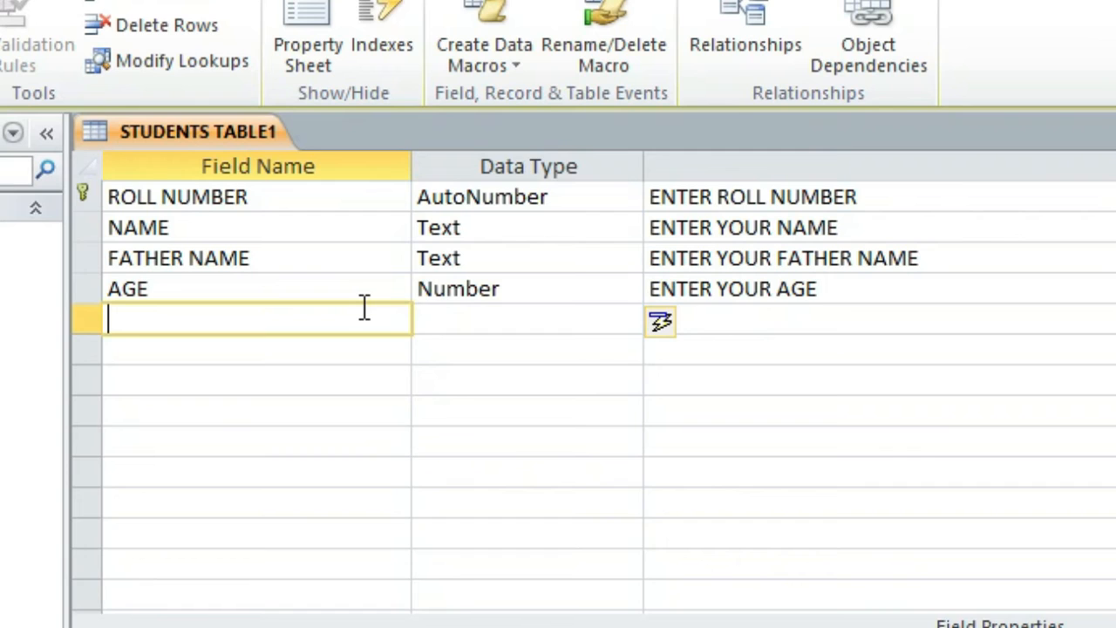
# Add CLASS as a Memo field with the description ENTER YOUR CLASS
pyautogui.write('Cl')
pyautogui.press('BackSpace')
pyautogui.press('BackSpace')
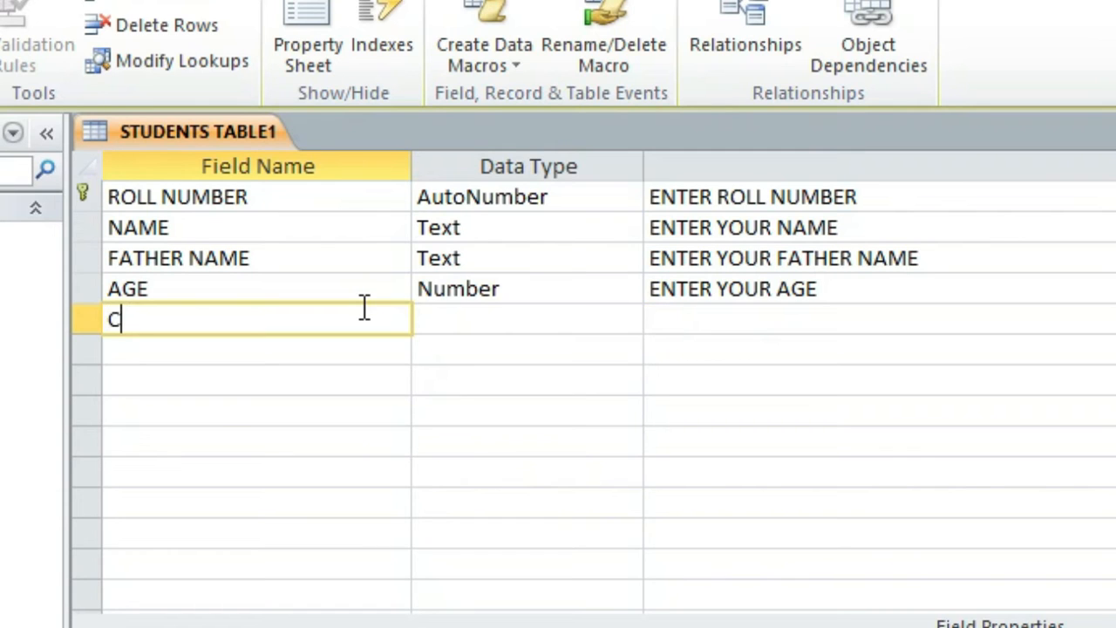
pyautogui.write('CLASS')
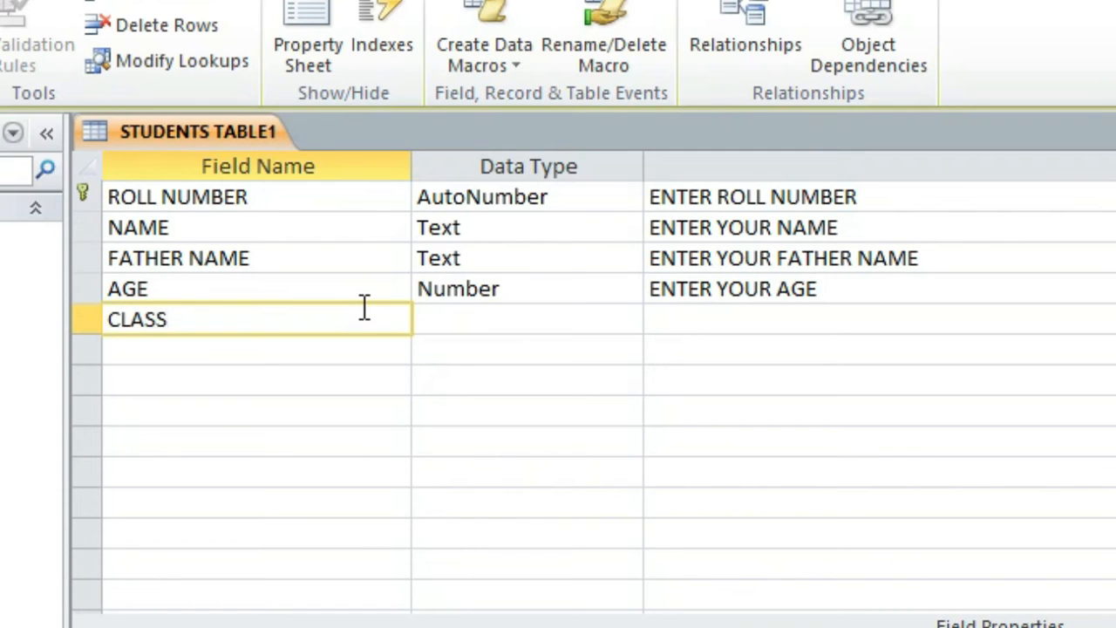
pyautogui.press('Tab')
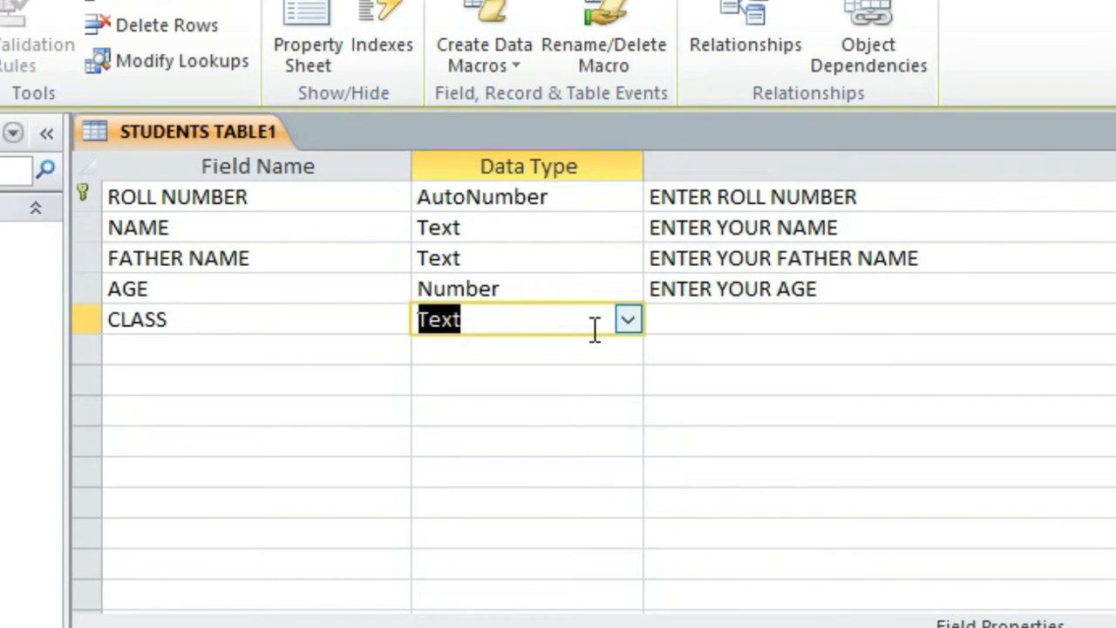
pyautogui.click(629, 320)
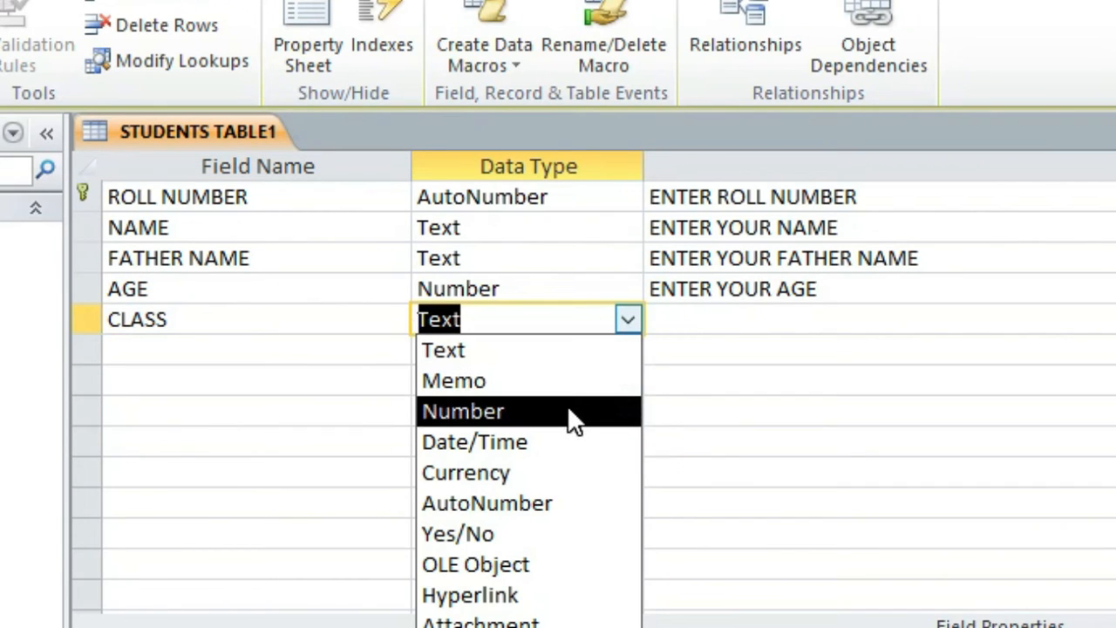
pyautogui.click(537, 392)
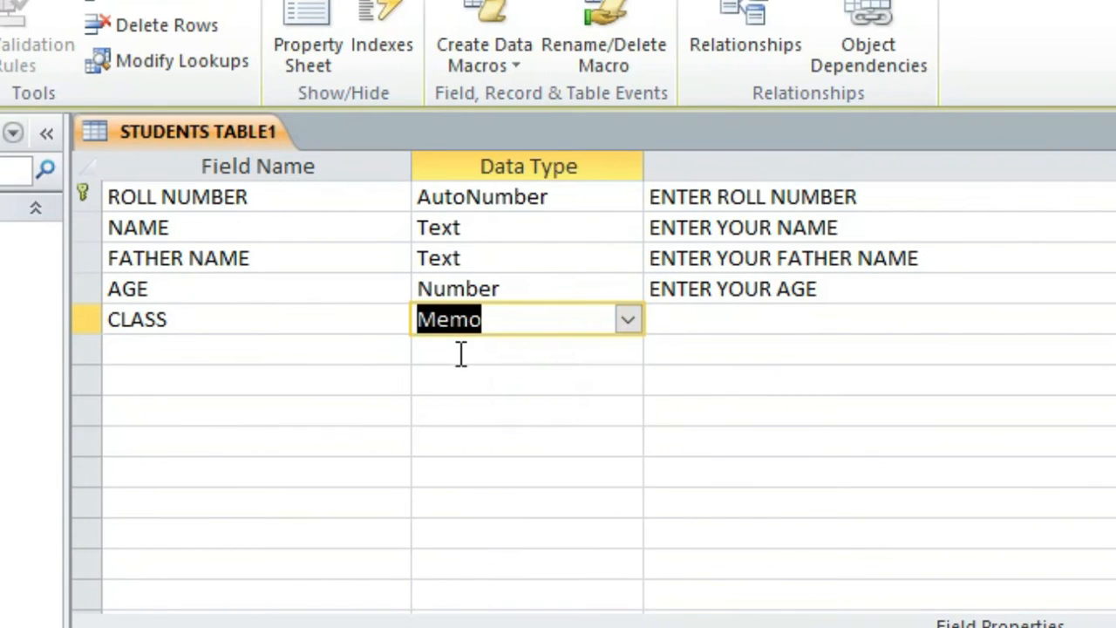
pyautogui.click(673, 320)
pyautogui.write('ENT')
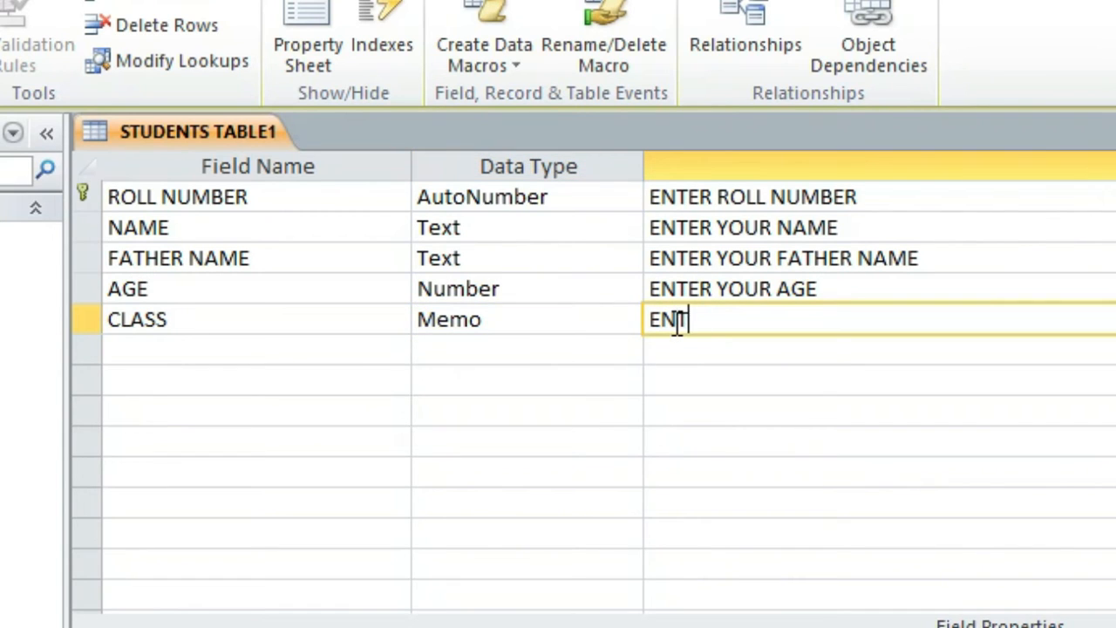
pyautogui.write('ER YOUR ')
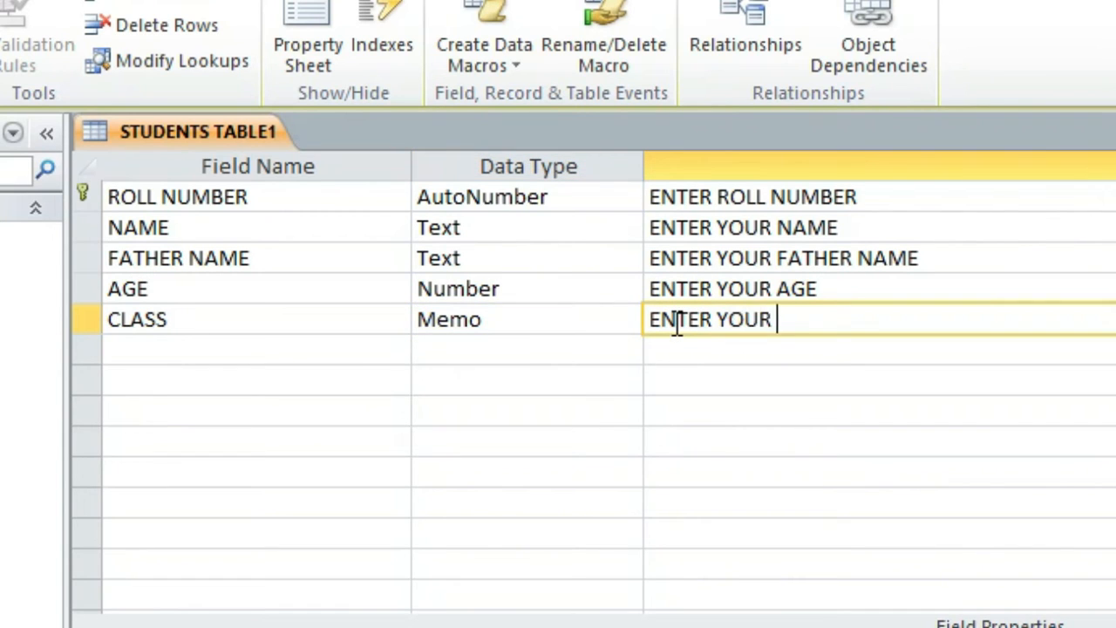
pyautogui.write('CLASS')
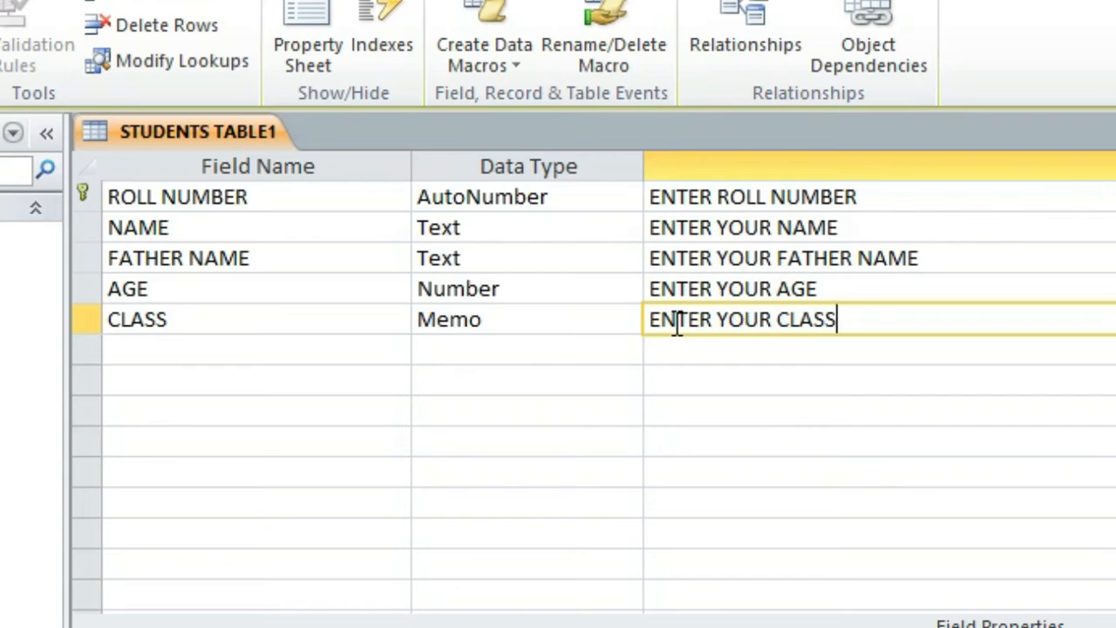
pyautogui.click(305, 351)
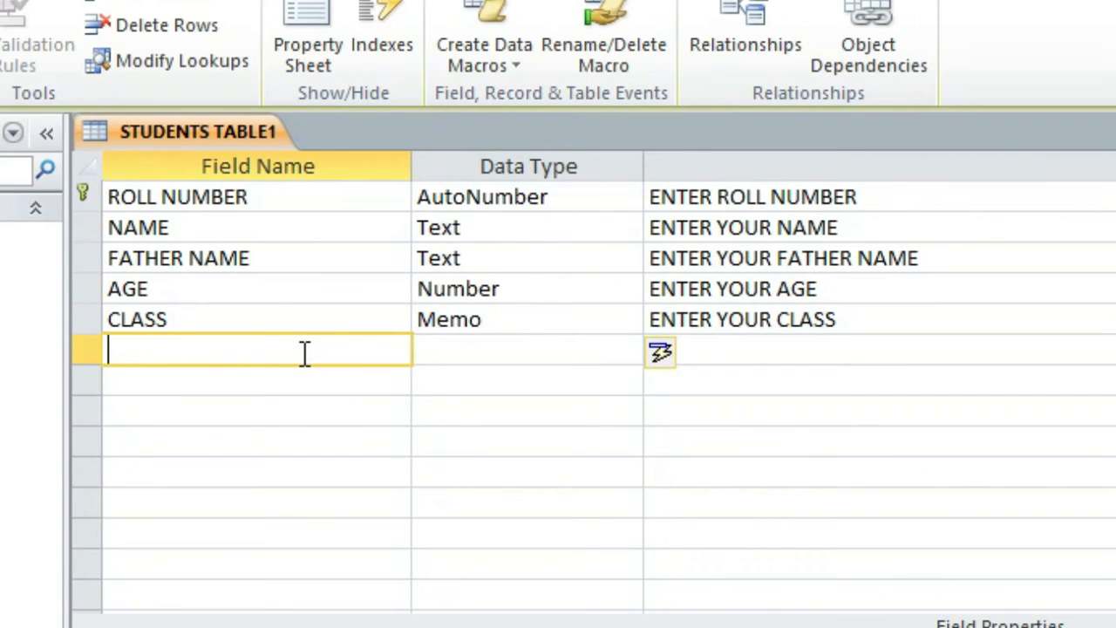
# Add an ADDRESS field of type Text with the description ENTER YOUR ADDRESS
pyautogui.write('C')
pyautogui.press('BackSpace')
pyautogui.write('ADDRESS')
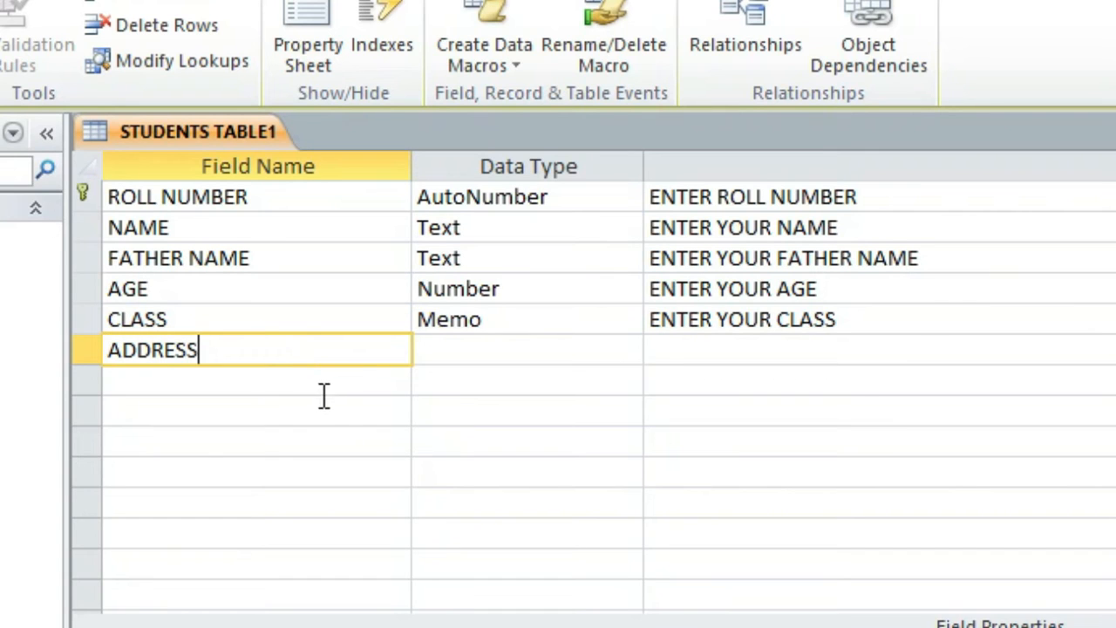
pyautogui.press('Tab')
pyautogui.click(640, 356)
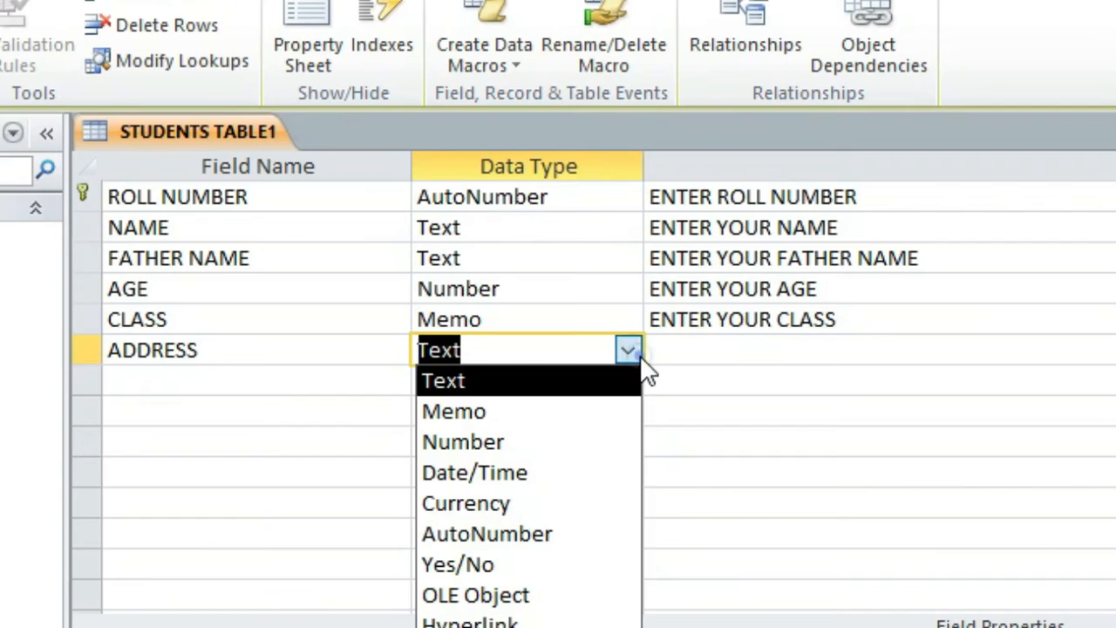
pyautogui.click(511, 384)
pyautogui.click(766, 359)
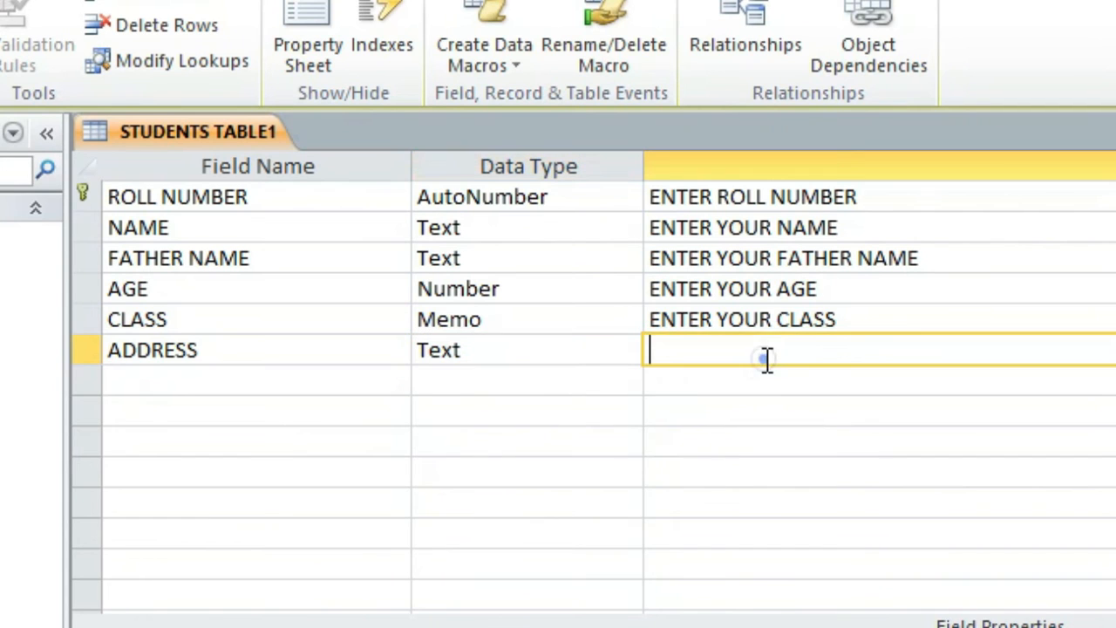
pyautogui.write('ENTER YOUR A')
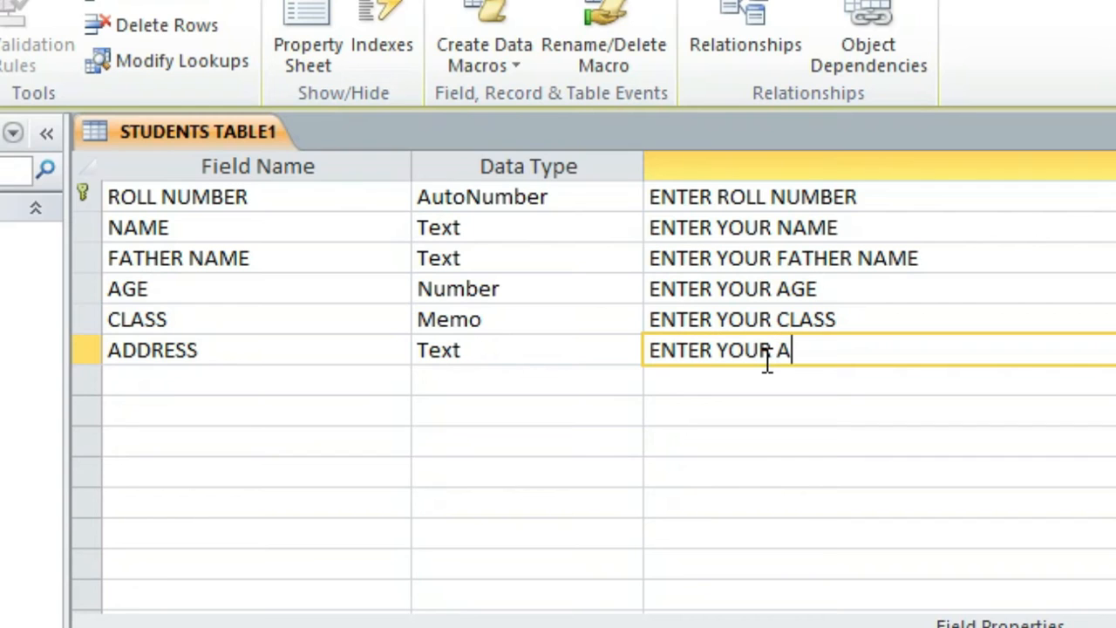
pyautogui.write('DDRESS')
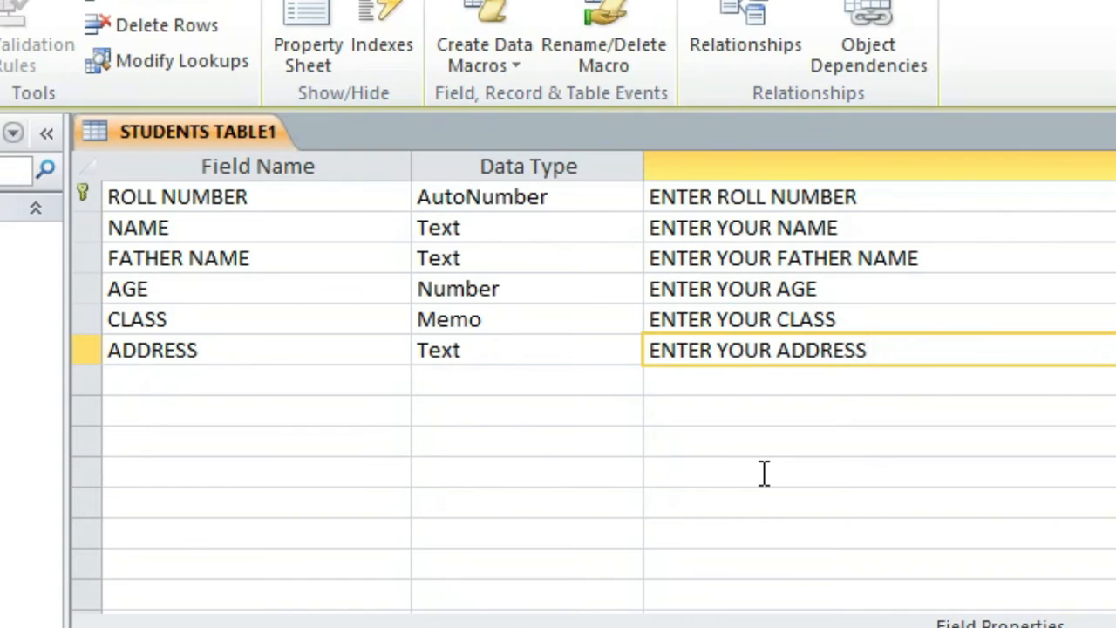
pyautogui.press('Return')
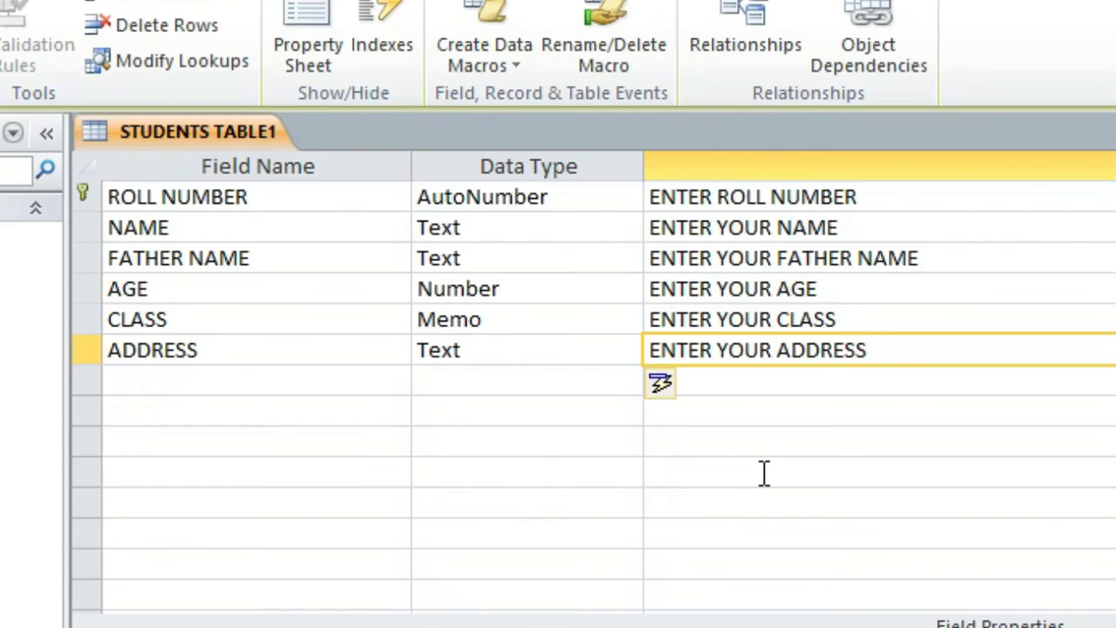
pyautogui.press('Return')
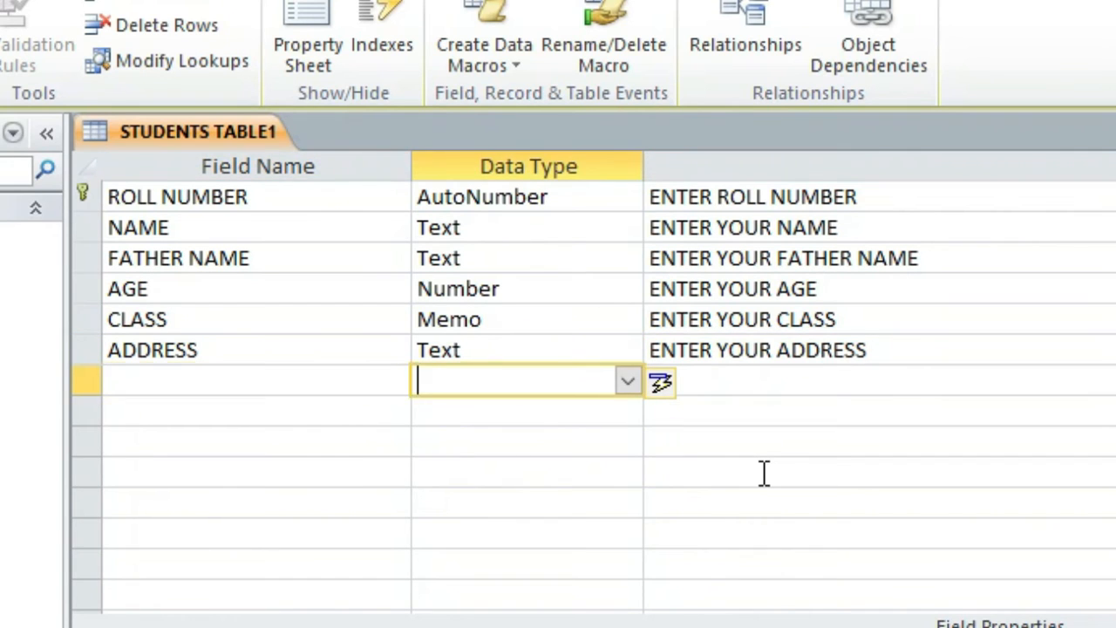
pyautogui.hotkey('shift', 'Tab')
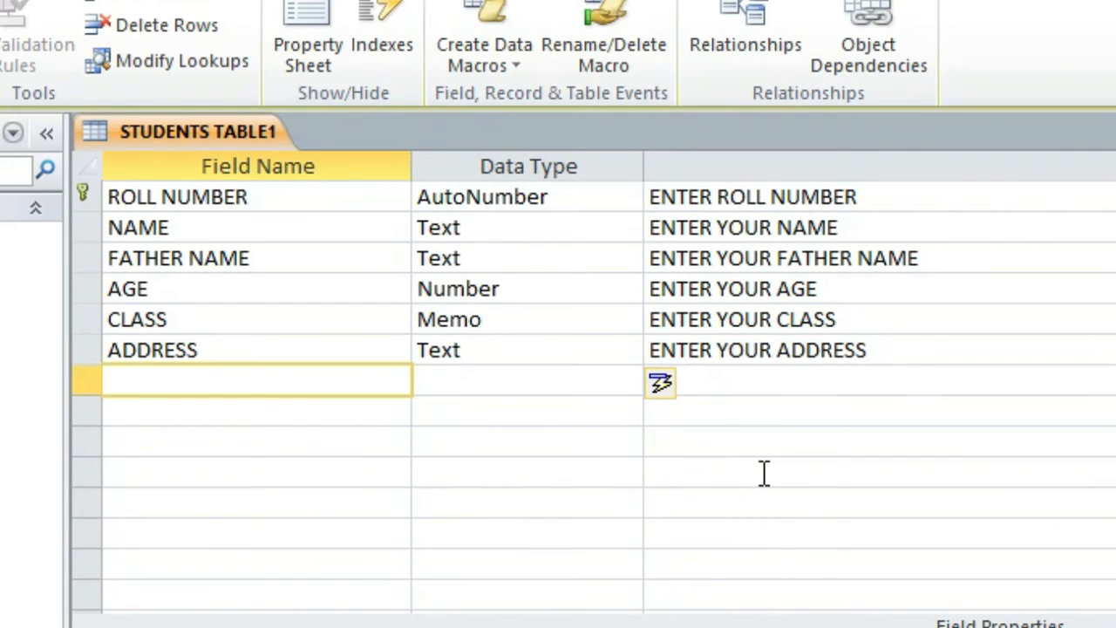
# Add PHONE NUMBER as a Number field described as ENTER YOUR PHONE NUMBER
pyautogui.write('PHONE NUMBER')
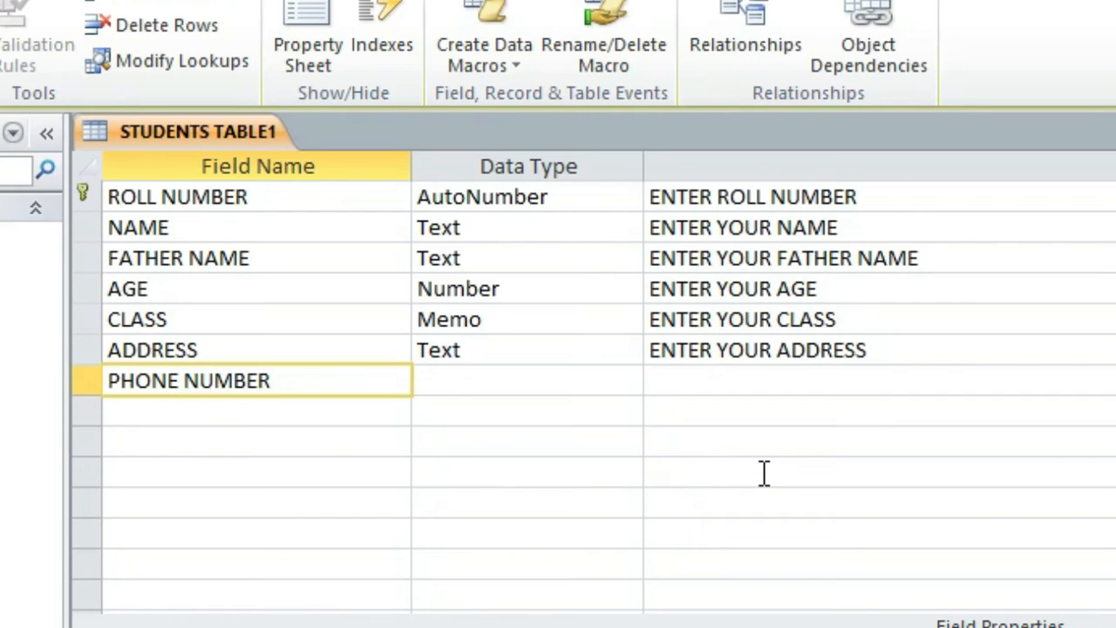
pyautogui.press('Tab')
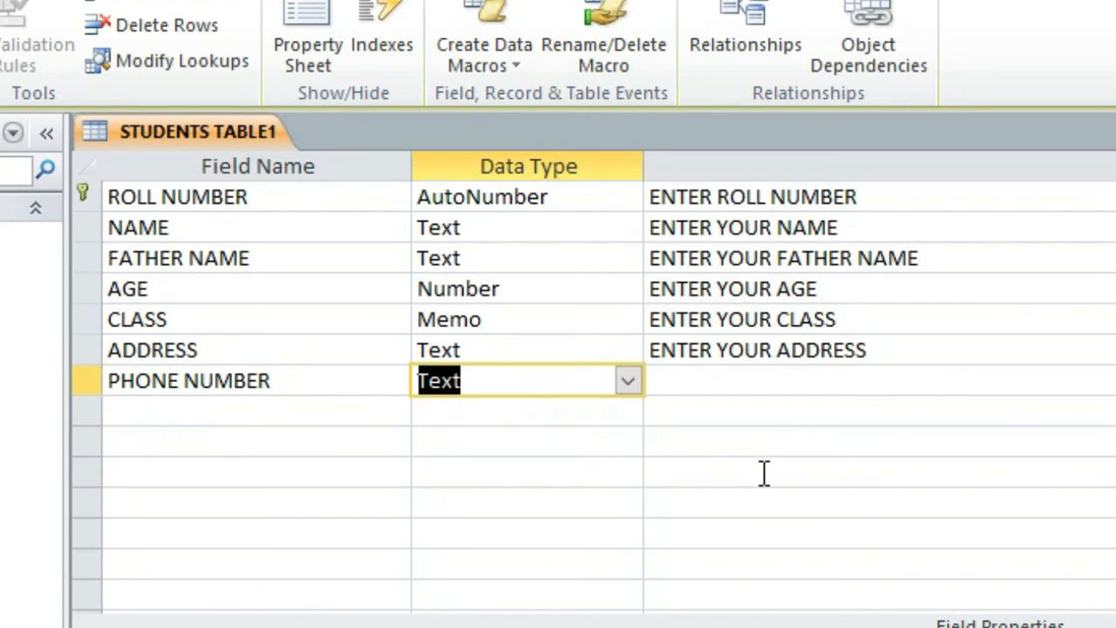
pyautogui.click(627, 381)
pyautogui.click(505, 475)
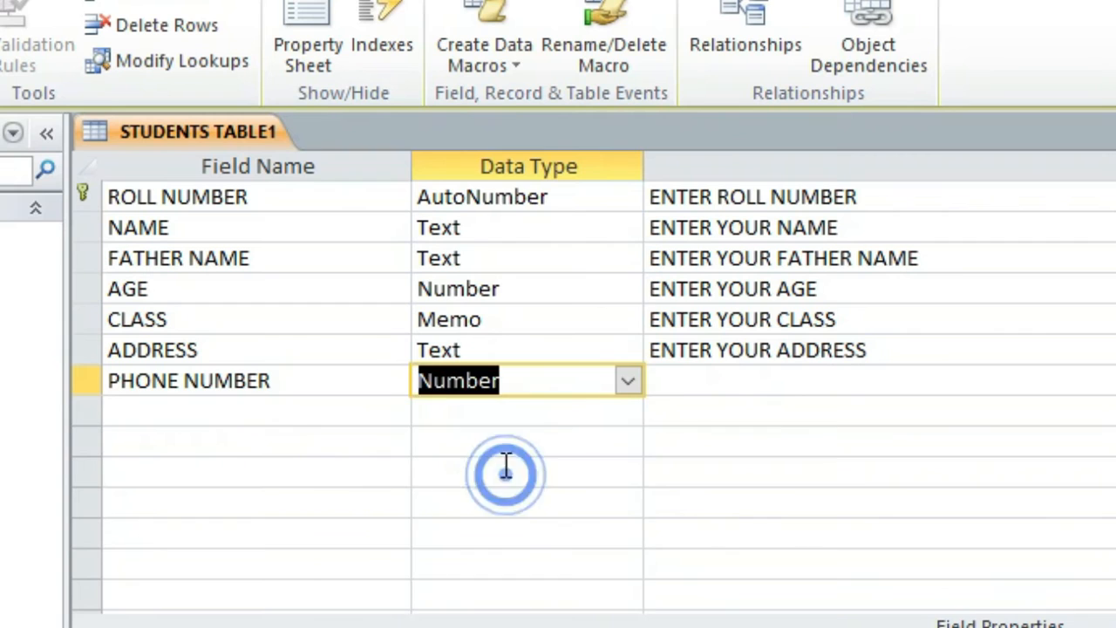
pyautogui.click(756, 390)
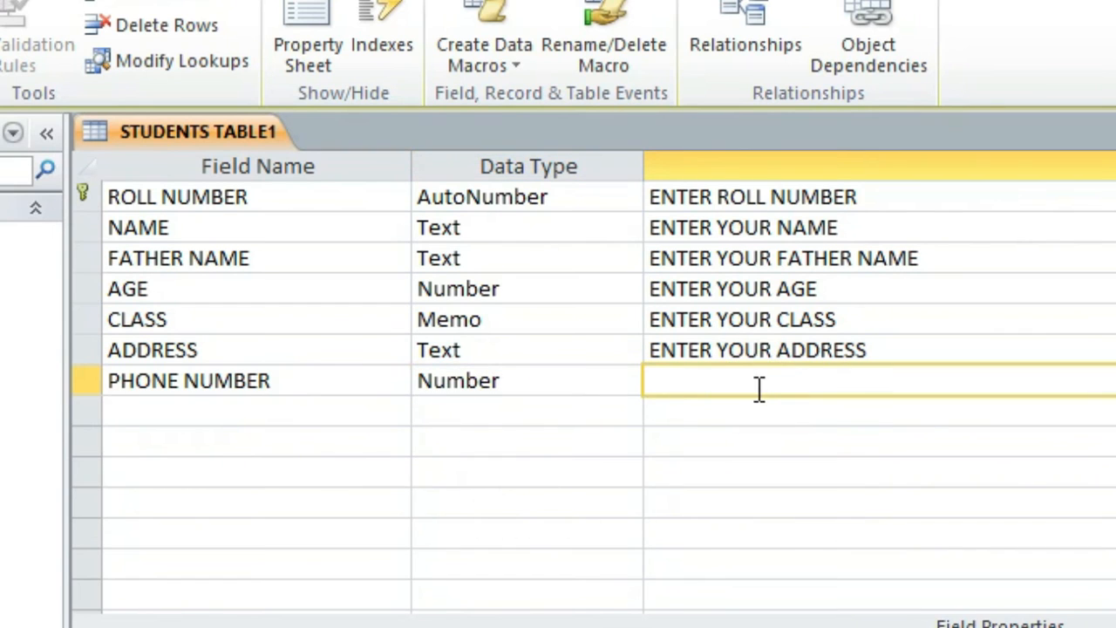
pyautogui.write('ENTER YOUR PHONE NUMBER')
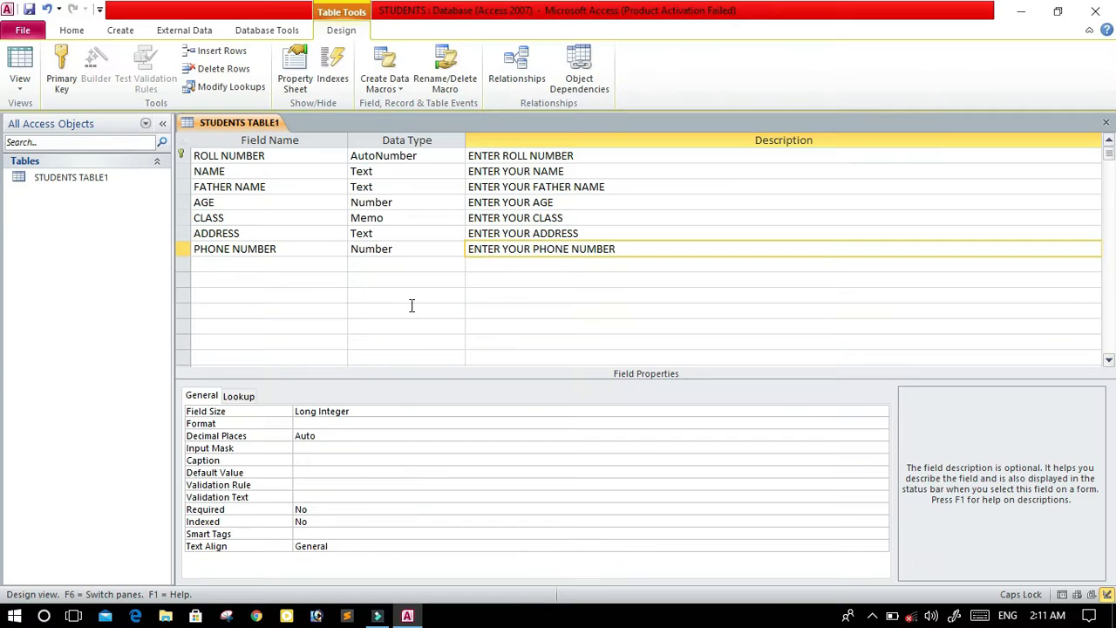
# Save STUDENTS TABLE1 and switch it to Datasheet View
pyautogui.click(301, 264)
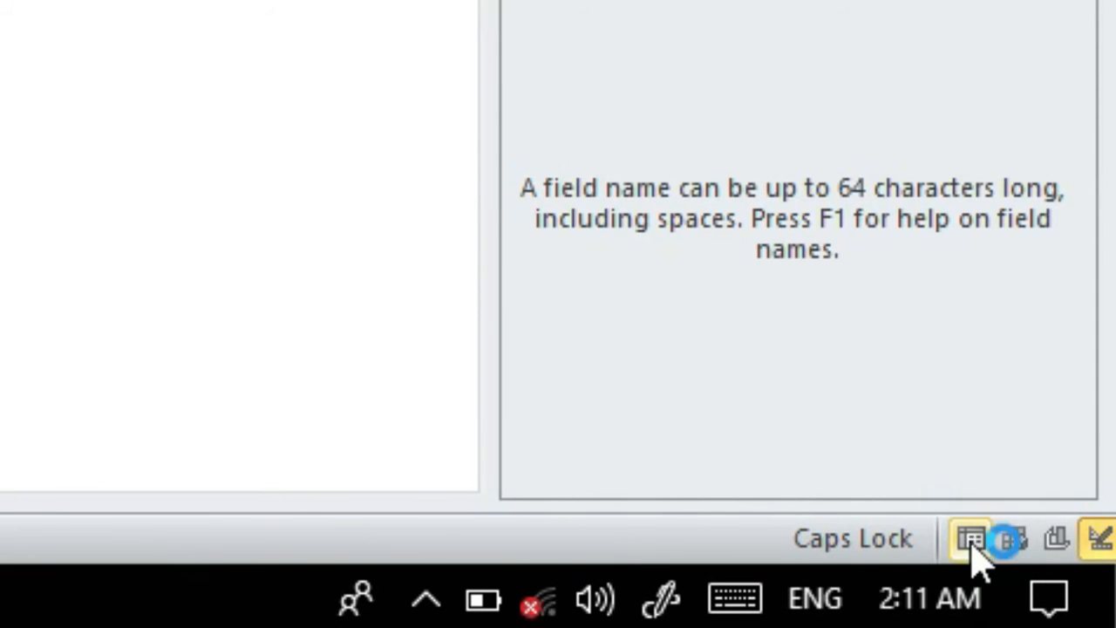
pyautogui.click(973, 544)
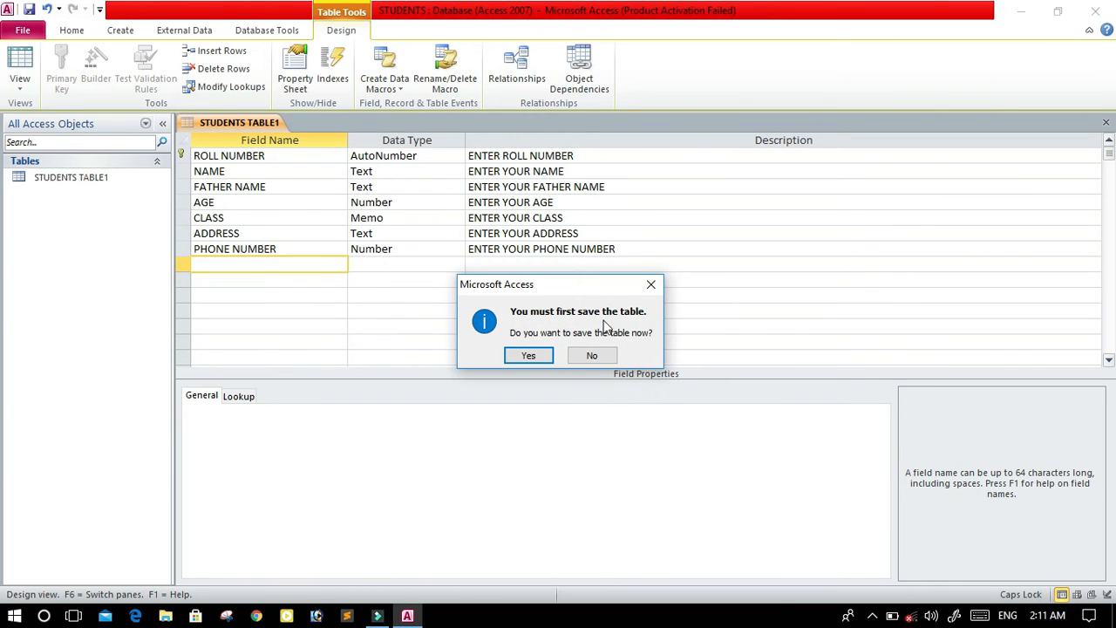
pyautogui.click(529, 356)
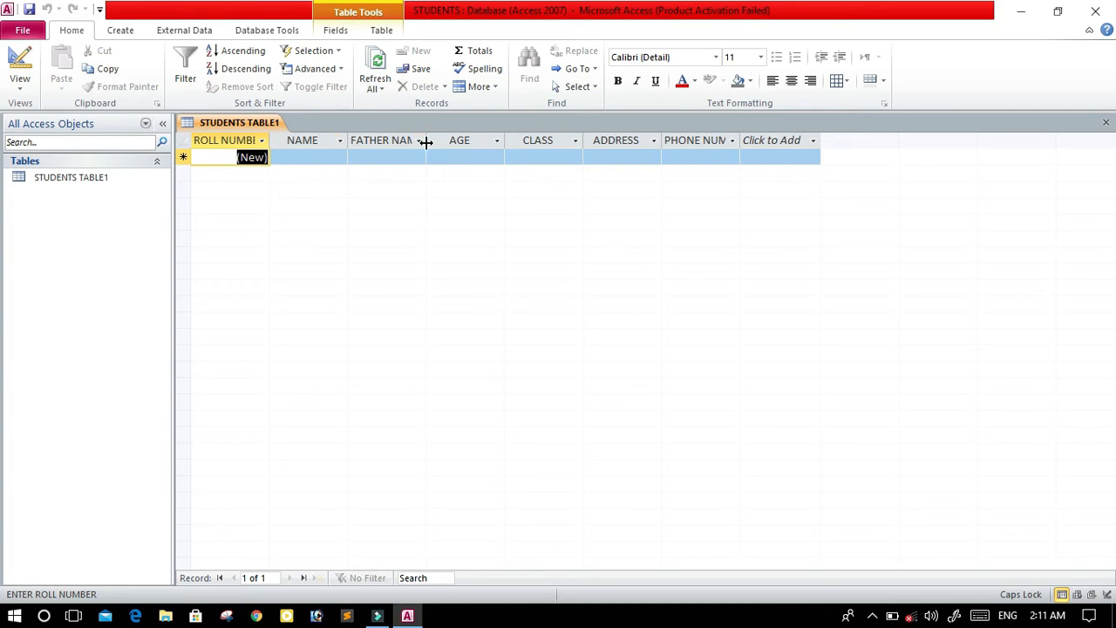
# Autofit the FATHER NAME, PHONE NUMBER and ROLL NUMBER columns, then select the first NAME cell
pyautogui.moveTo(427, 140); pyautogui.dragTo(453, 143)
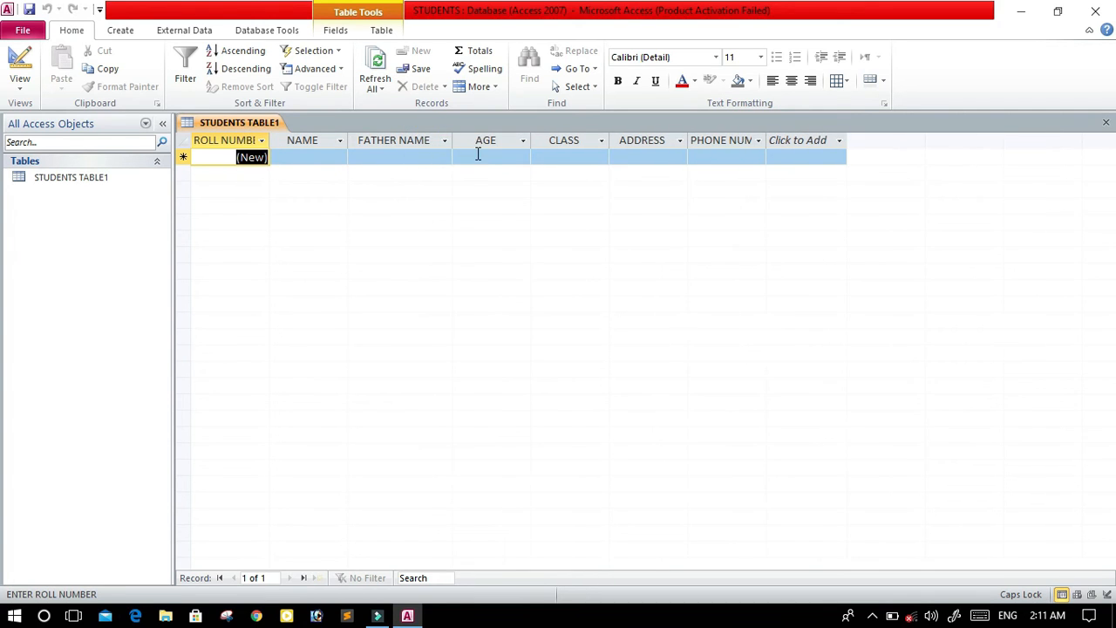
pyautogui.moveTo(529, 144); pyautogui.dragTo(525, 145)
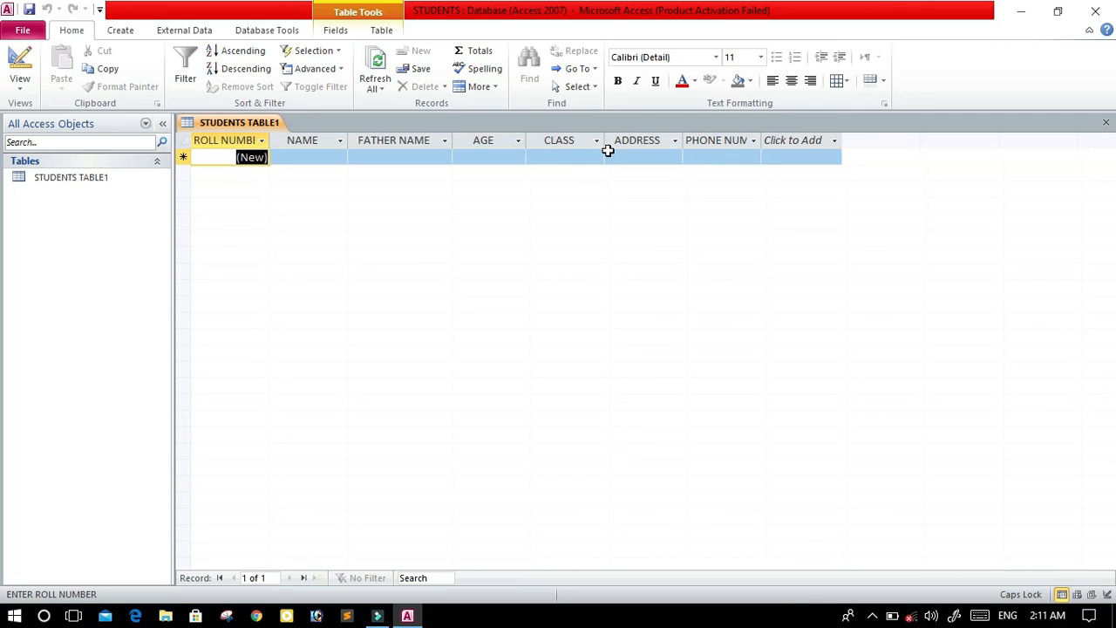
pyautogui.click(778, 151)
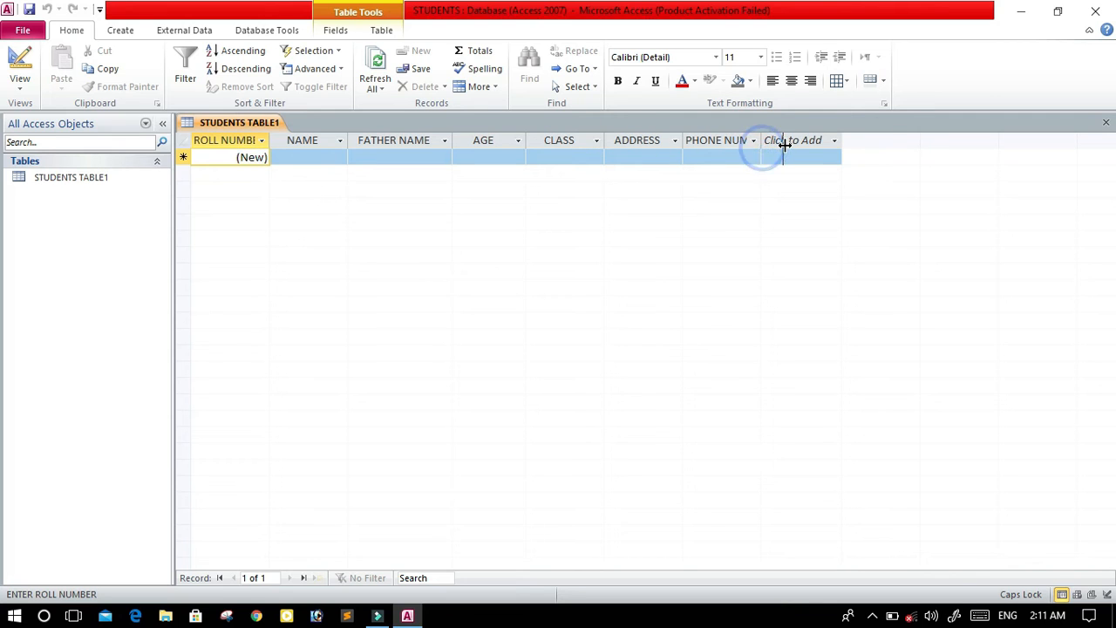
pyautogui.doubleClick(760, 141)
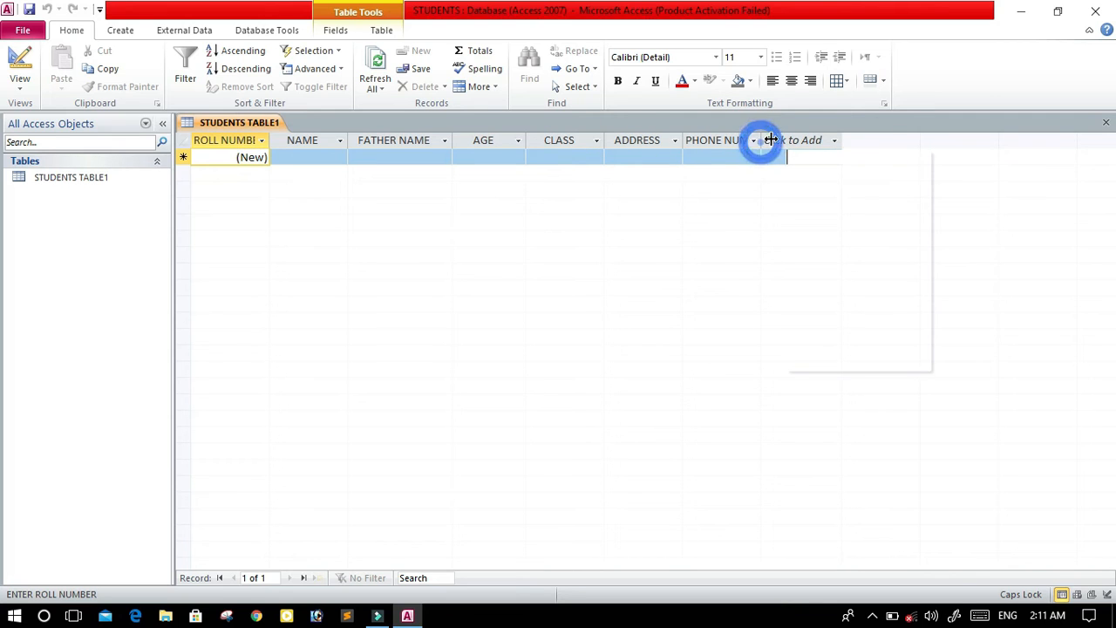
pyautogui.click(753, 191)
pyautogui.click(317, 205)
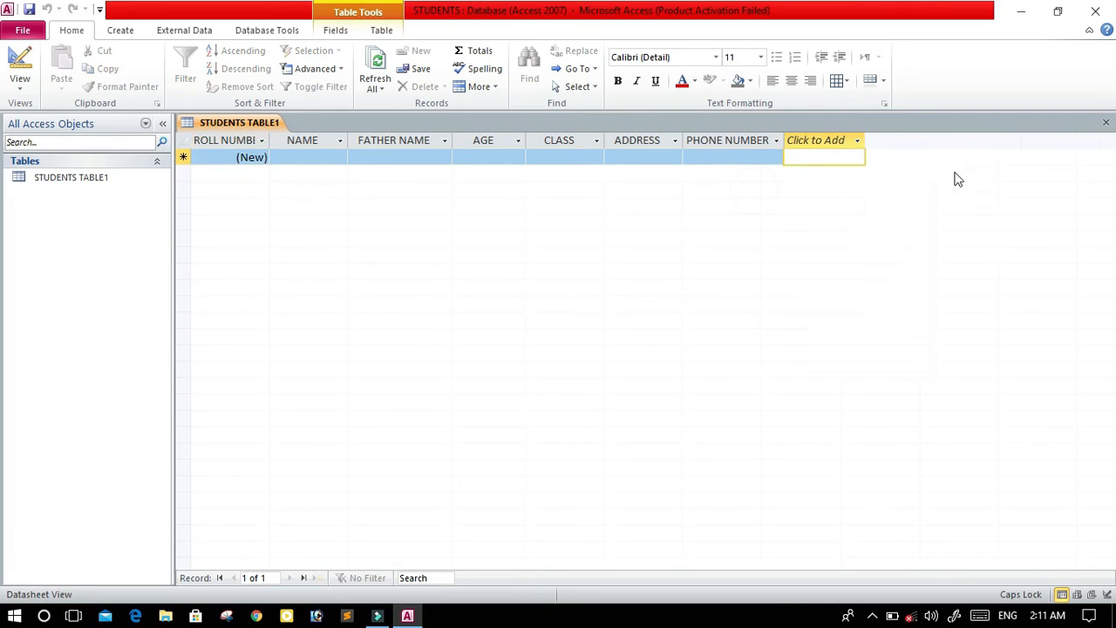
pyautogui.doubleClick(782, 139)
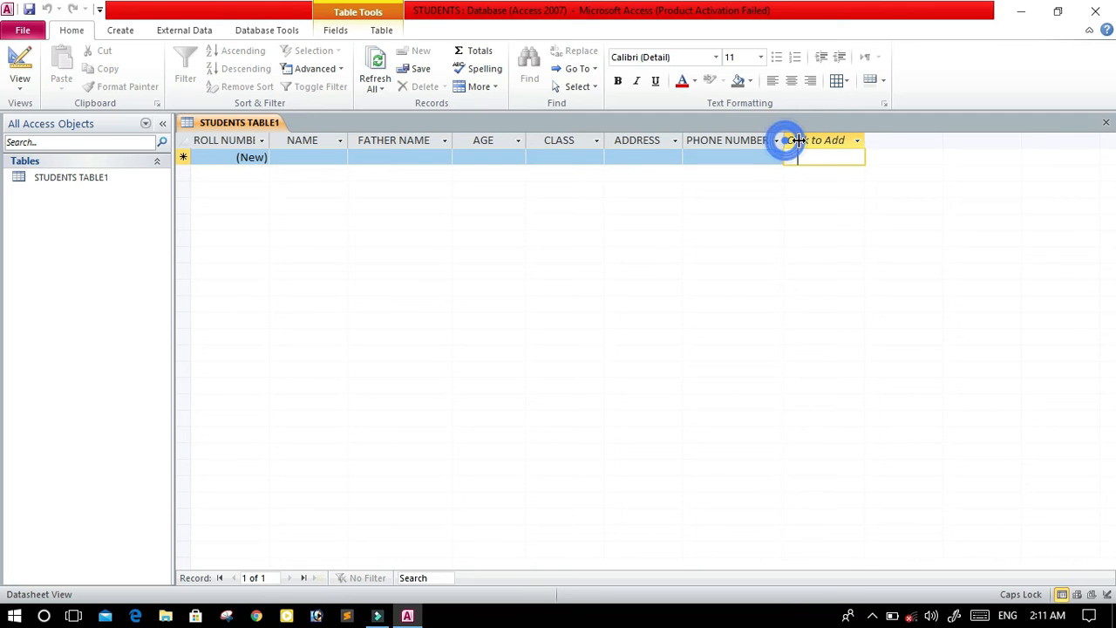
pyautogui.click(501, 286)
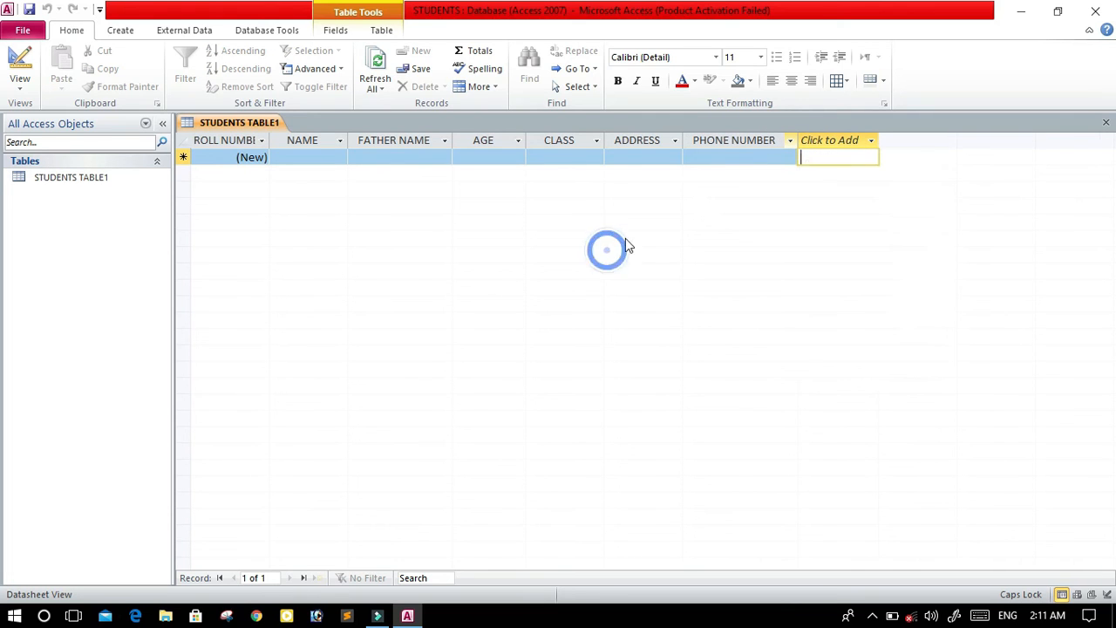
pyautogui.doubleClick(269, 141)
pyautogui.click(324, 157)
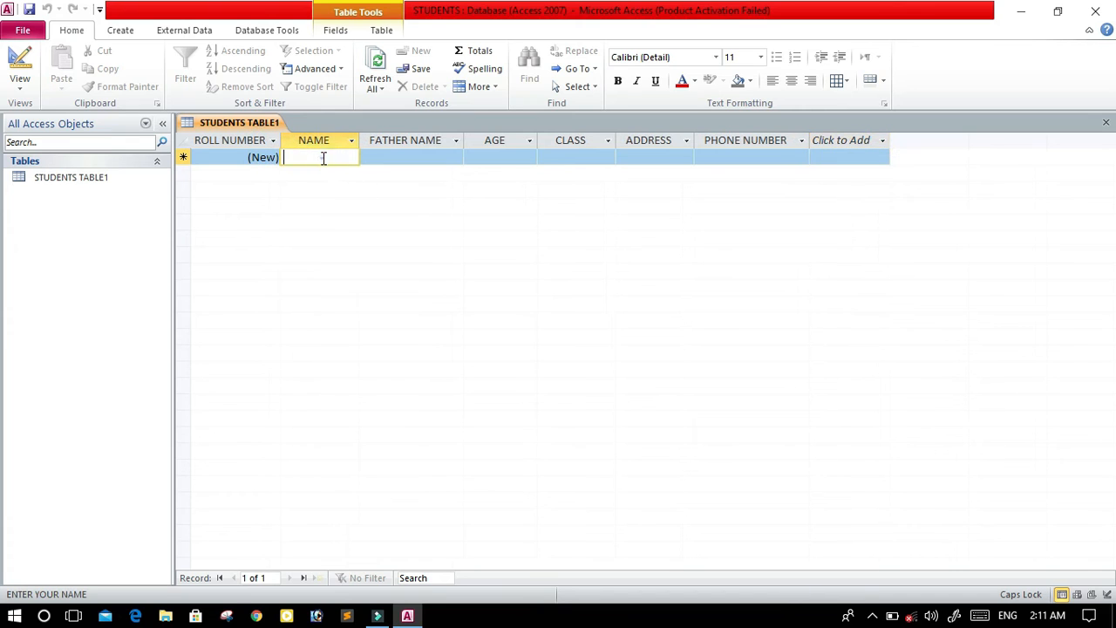
# Fill record 1 with the student's and father's names, age 18, class 11TH, an address and phone number
pyautogui.write('UMAR')
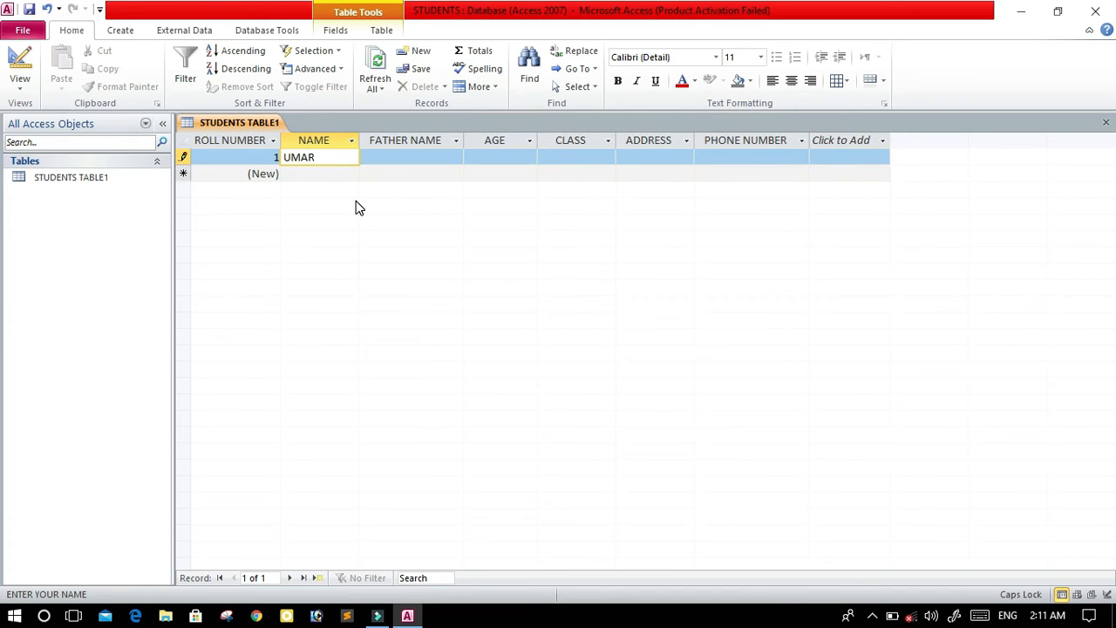
pyautogui.press('Tab')
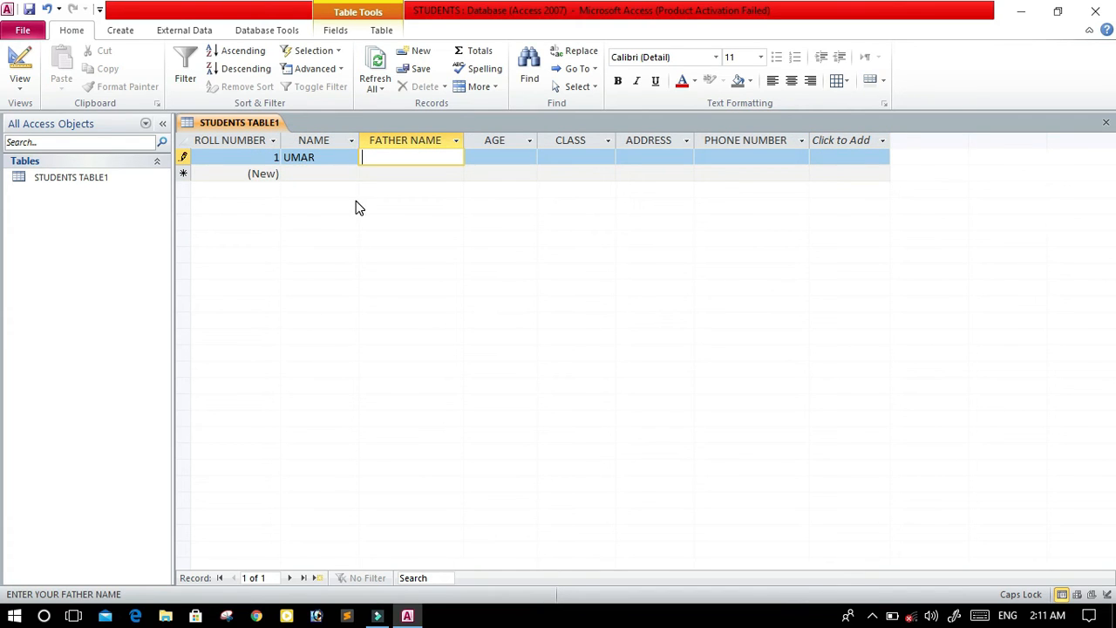
pyautogui.write('KHALID')
pyautogui.press('Tab')
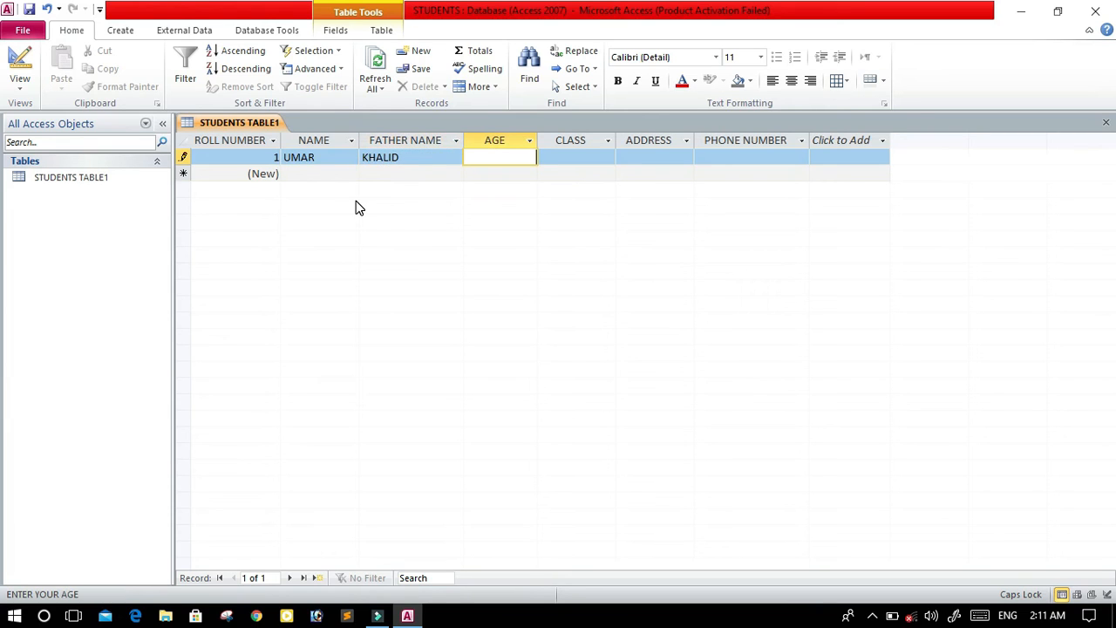
pyautogui.press('Tab')
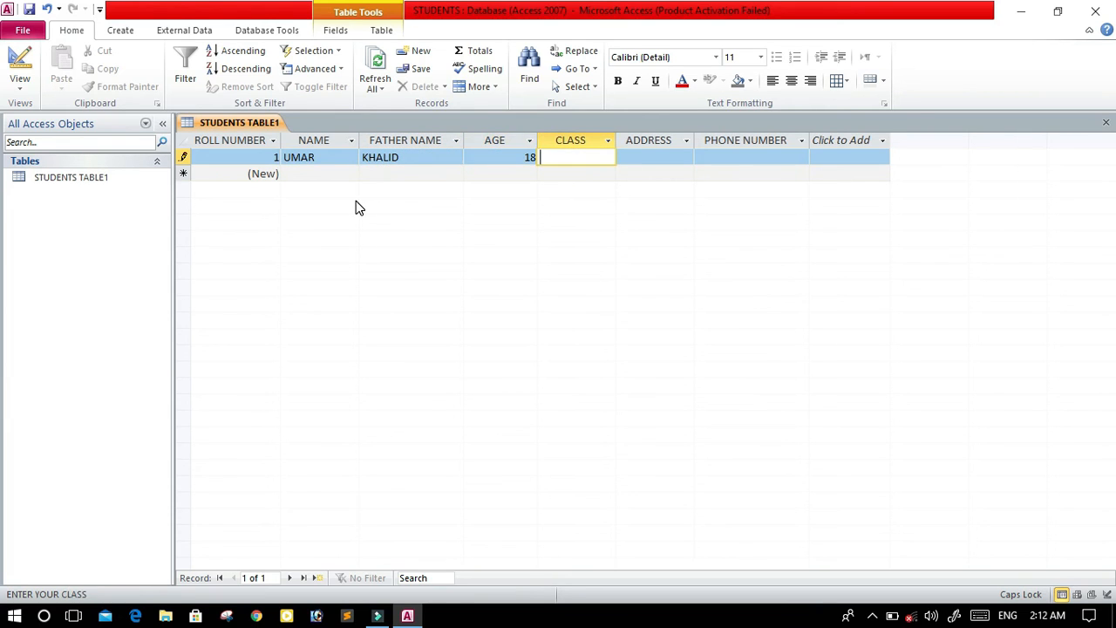
pyautogui.write('11TH')
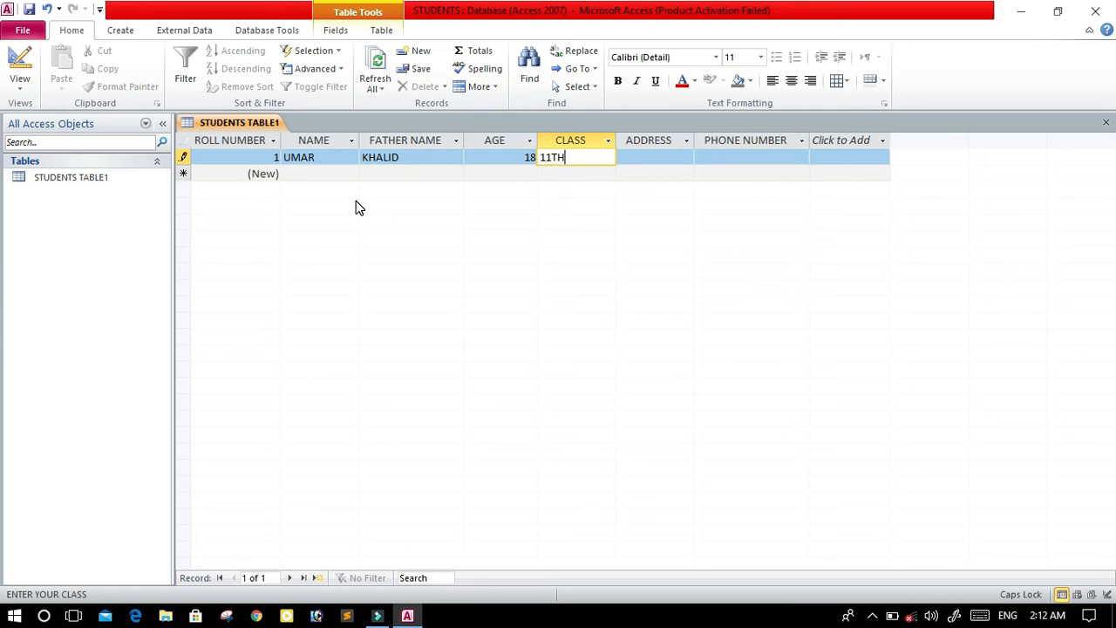
pyautogui.press('Tab')
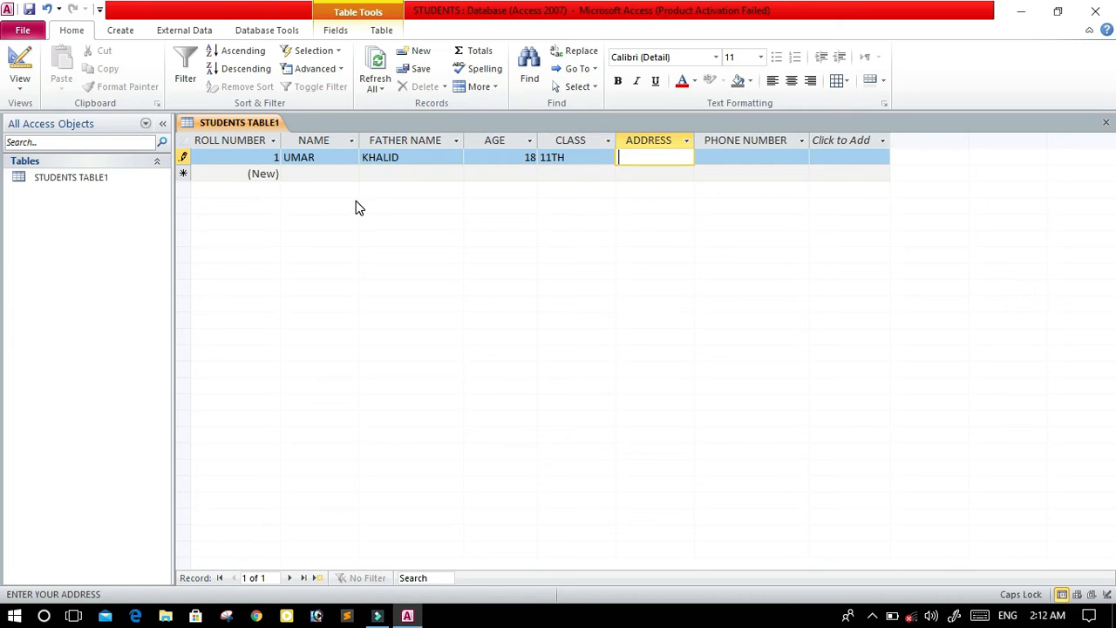
pyautogui.write('MARDAN')
pyautogui.press('Tab')
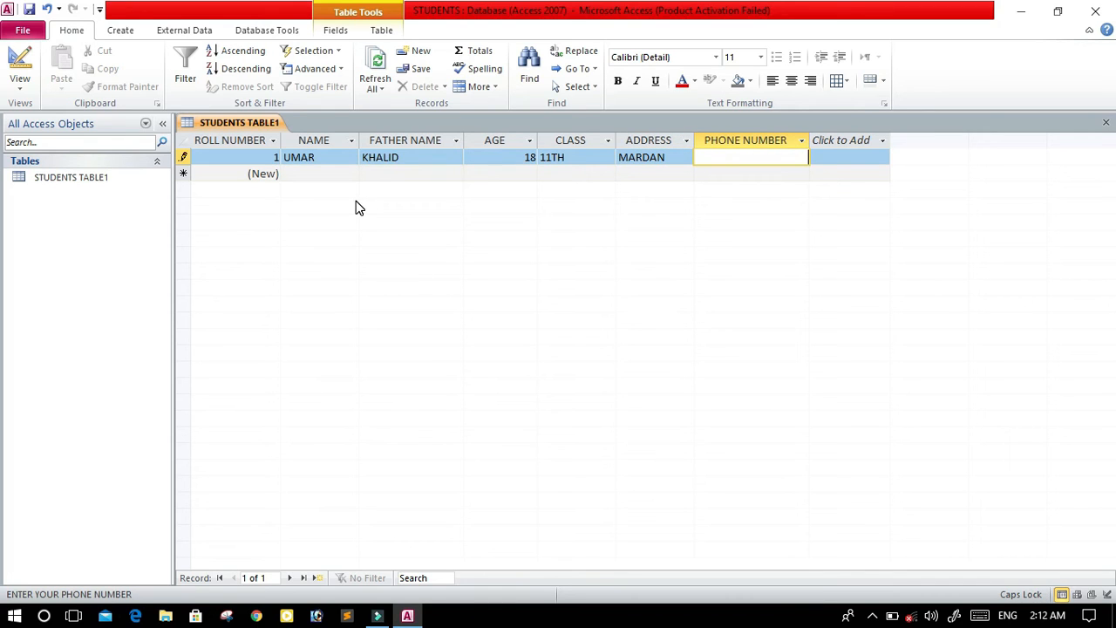
pyautogui.write('03000000000')
# Dismiss the invalid-value errors and delete a digit so record 1's phone number is accepted
pyautogui.click(336, 169)
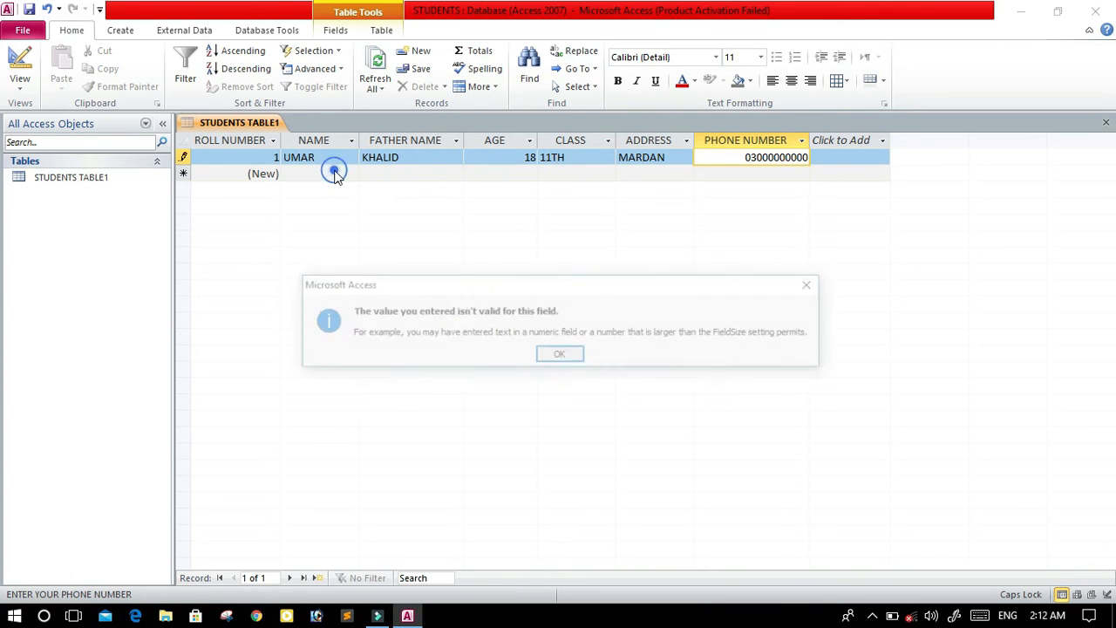
pyautogui.click(542, 361)
pyautogui.press('Return')
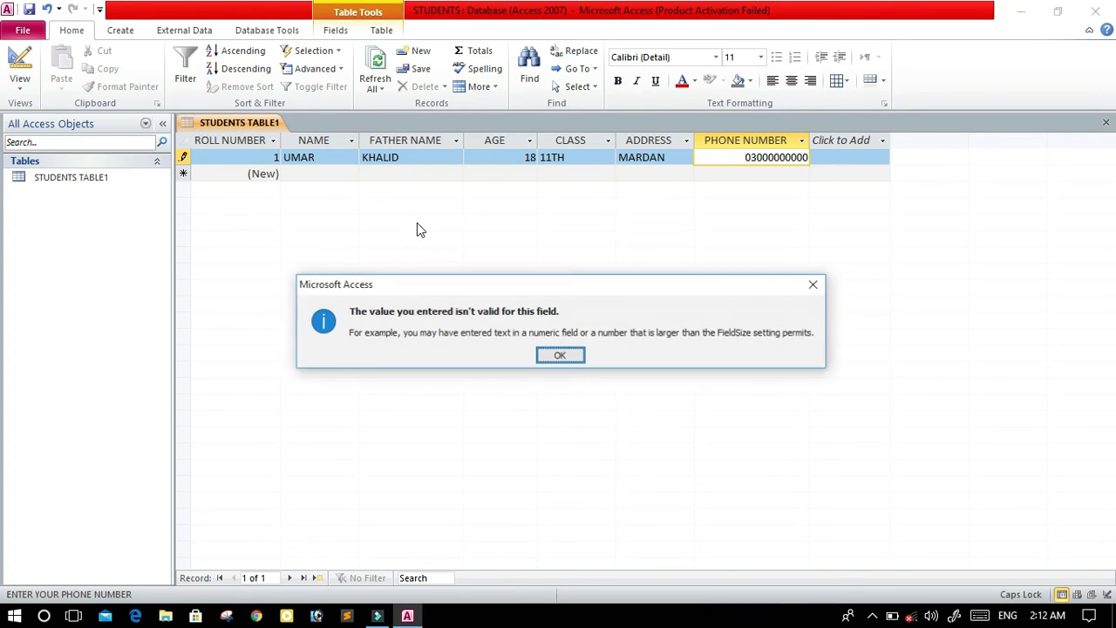
pyautogui.click(560, 357)
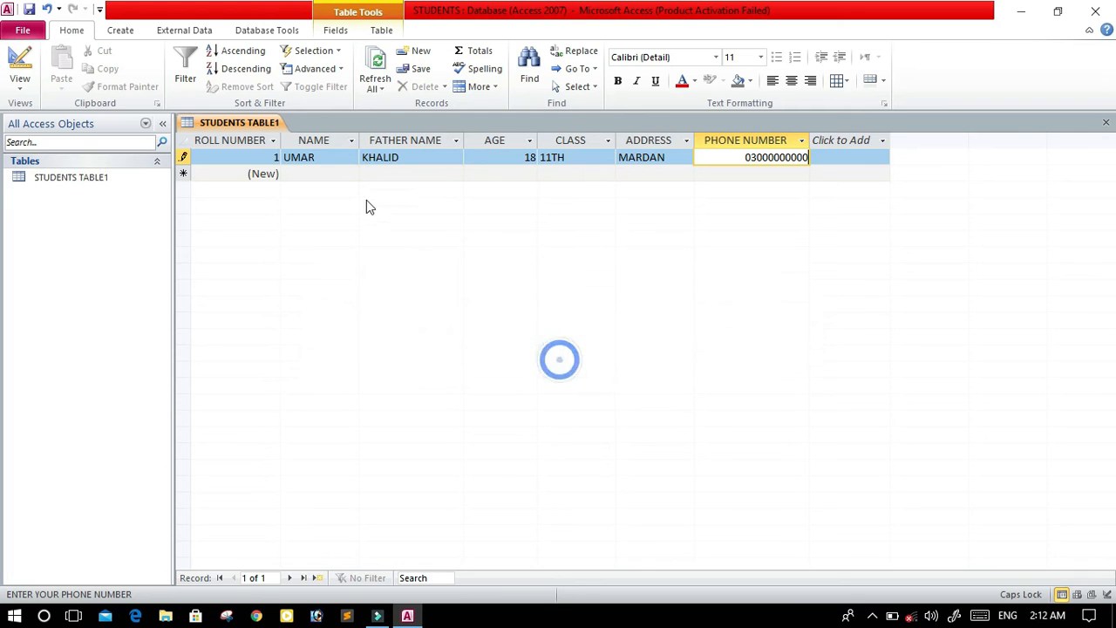
pyautogui.click(329, 174)
pyautogui.click(559, 355)
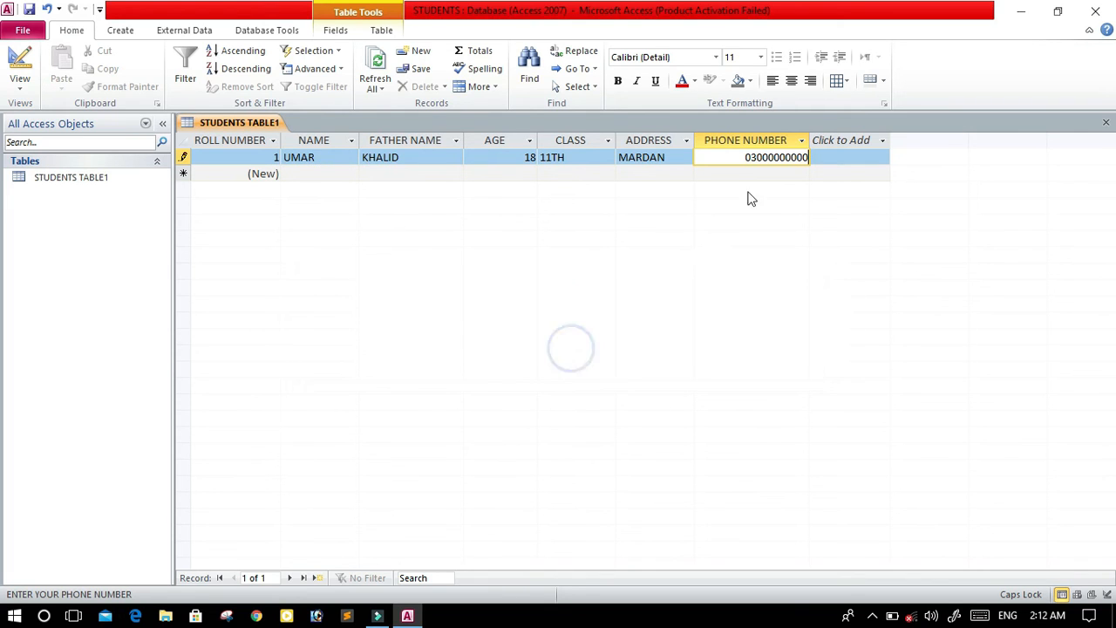
pyautogui.click(767, 157)
pyautogui.click(842, 158)
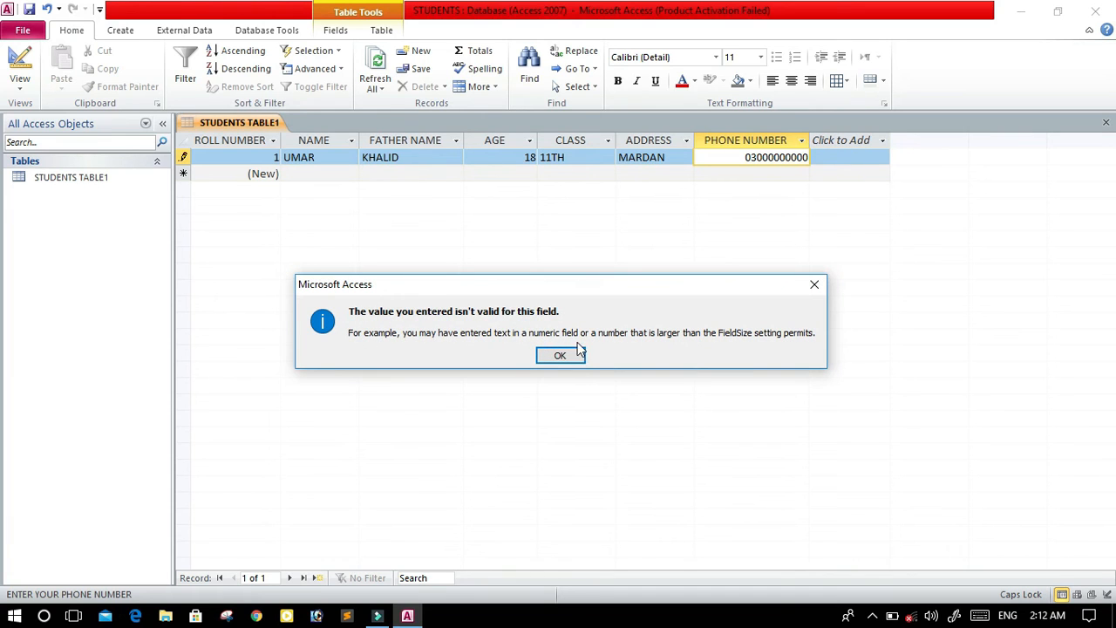
pyautogui.click(568, 354)
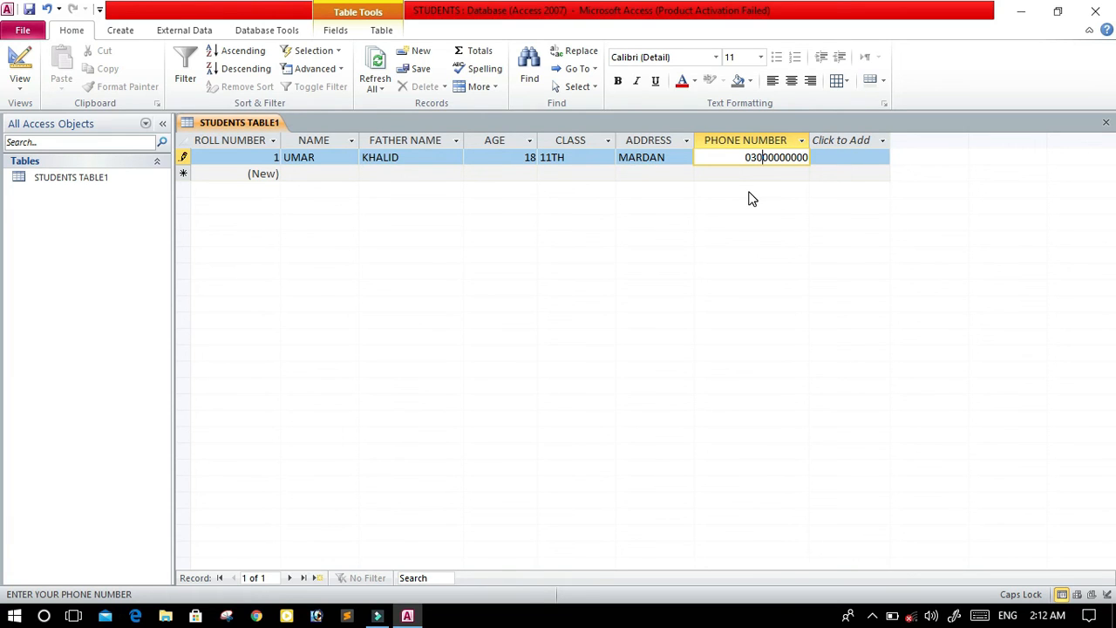
pyautogui.press('BackSpace')
# Save record 1 and enter record 2: student name, age 19, class 12TH, address and phone number
pyautogui.press('Return')
pyautogui.write('ZEYAD')
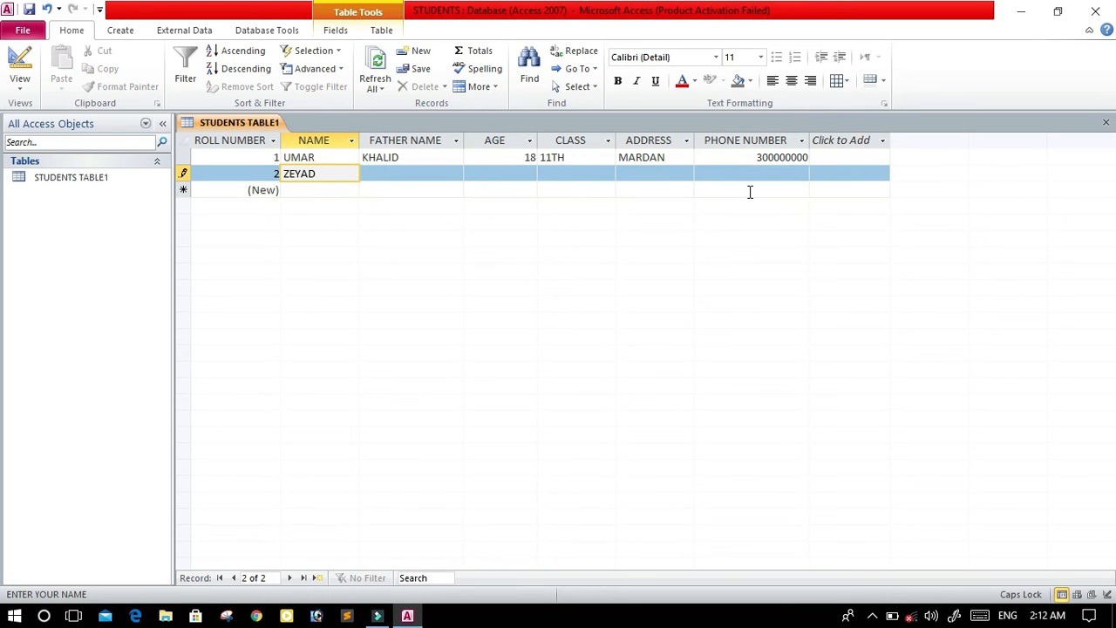
pyautogui.press('Return')
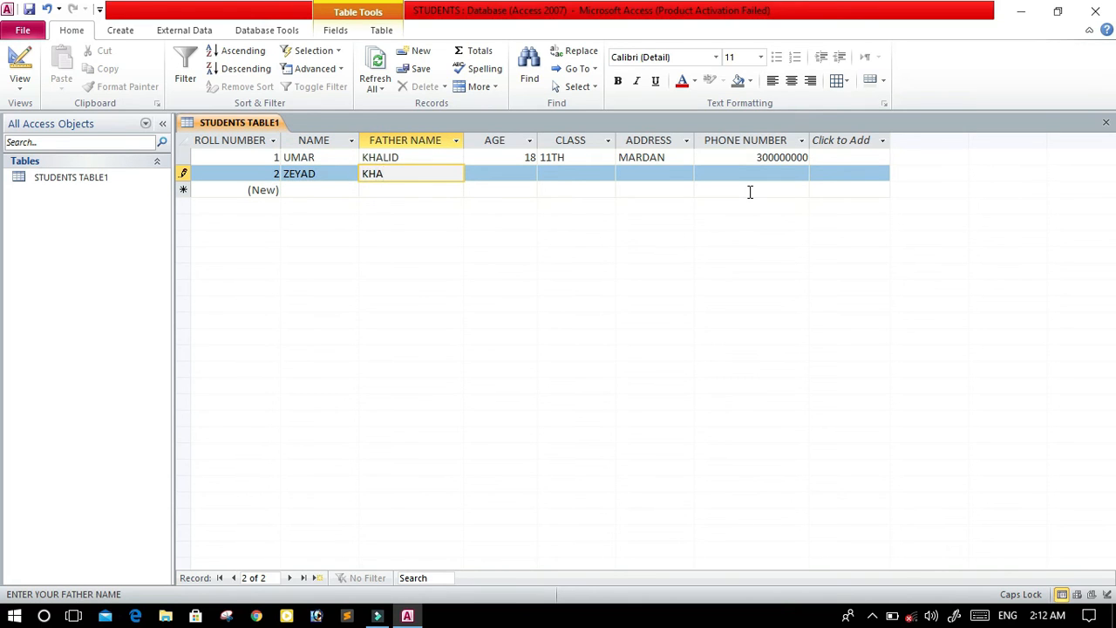
pyautogui.press('Return')
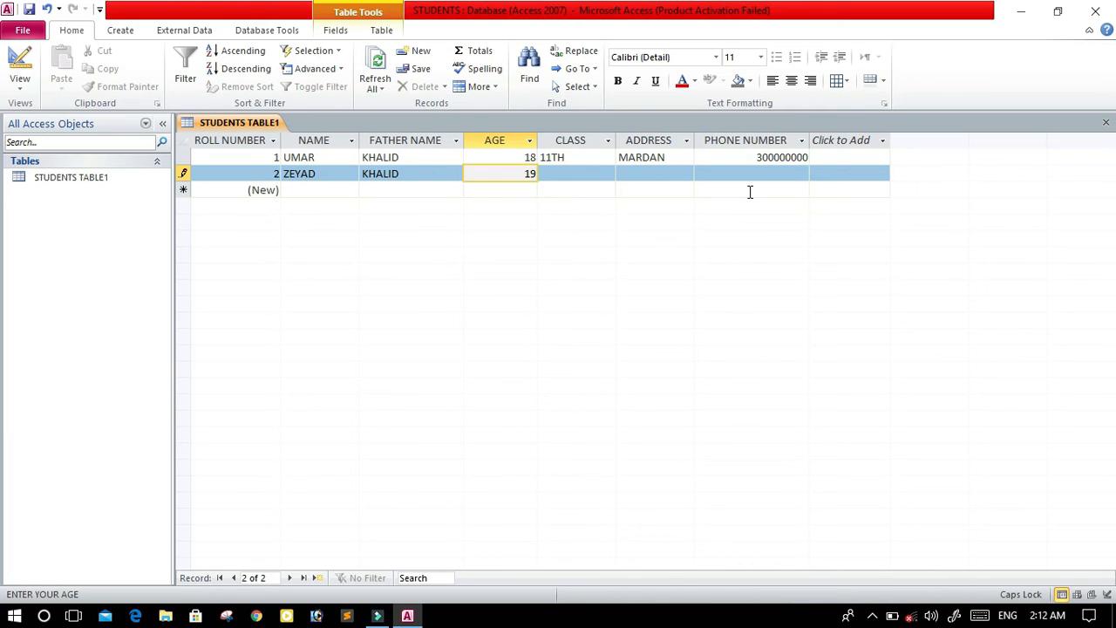
pyautogui.press('Return')
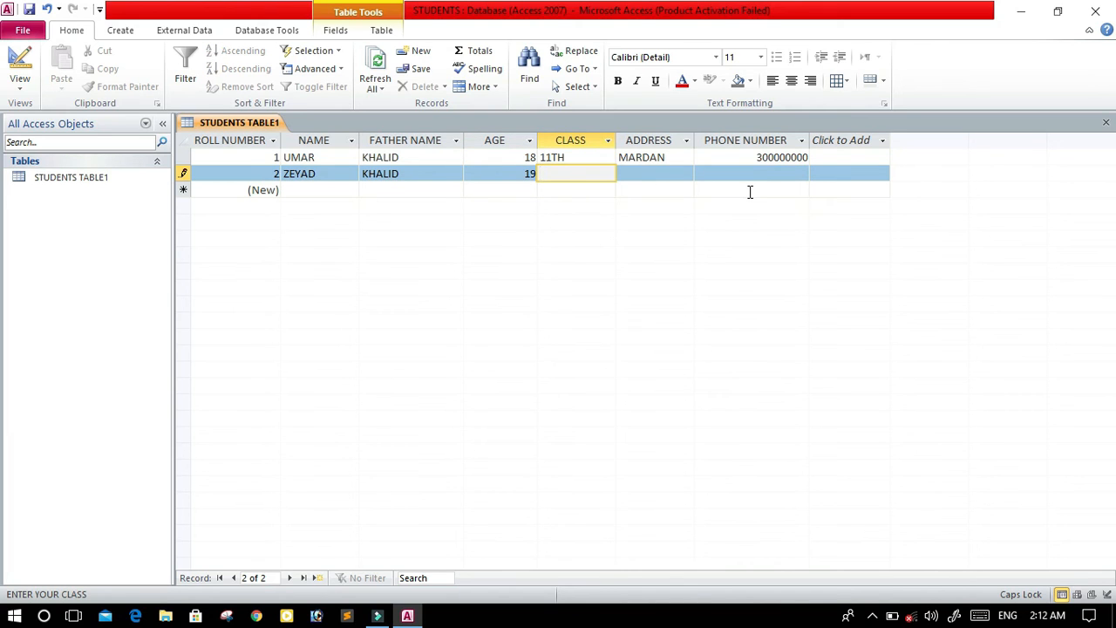
pyautogui.press('Return')
pyautogui.write('MARDAN')
pyautogui.press('Return')
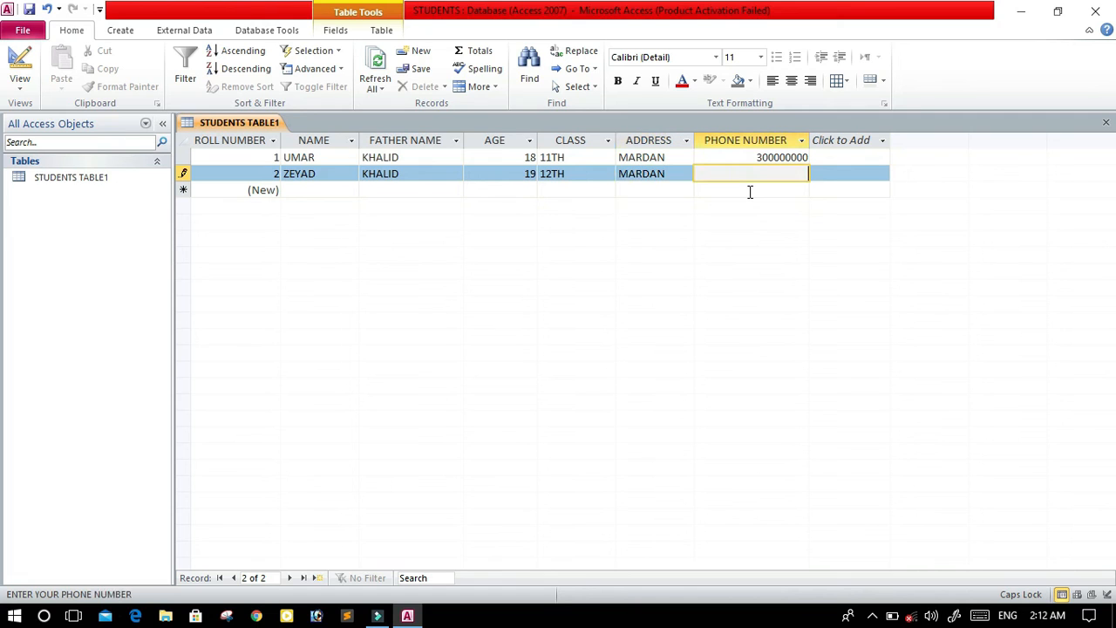
pyautogui.write('40000')
pyautogui.press('Return')
pyautogui.press('Return')
# Enter record 3: student and father's names, age 20, class 10TH, address and phone number
pyautogui.write('KHAN')
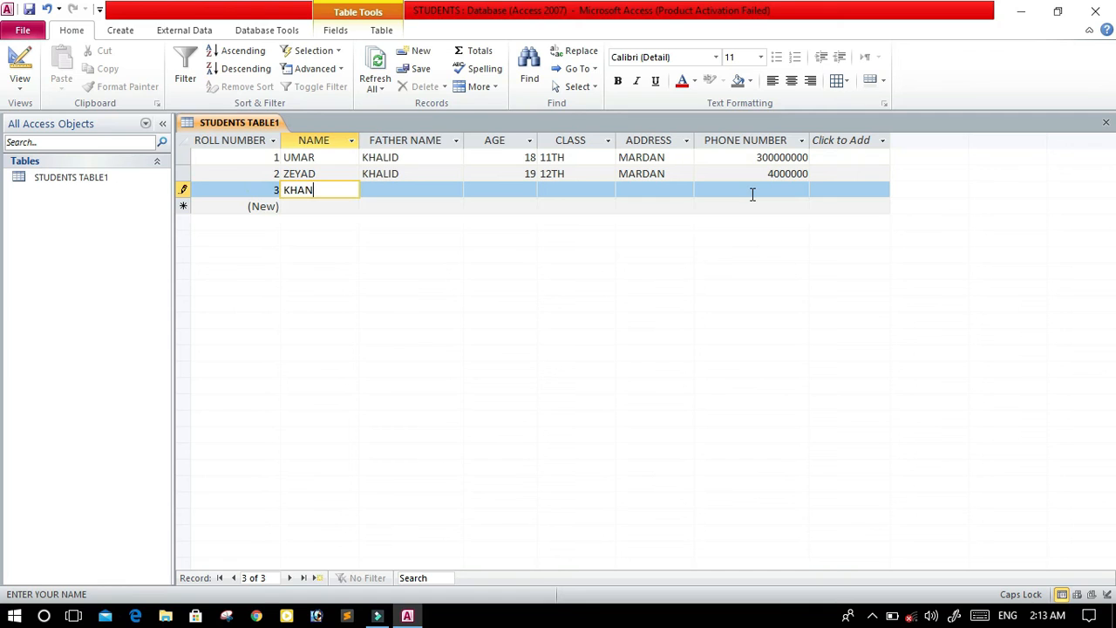
pyautogui.press('Return')
pyautogui.write('KHALID')
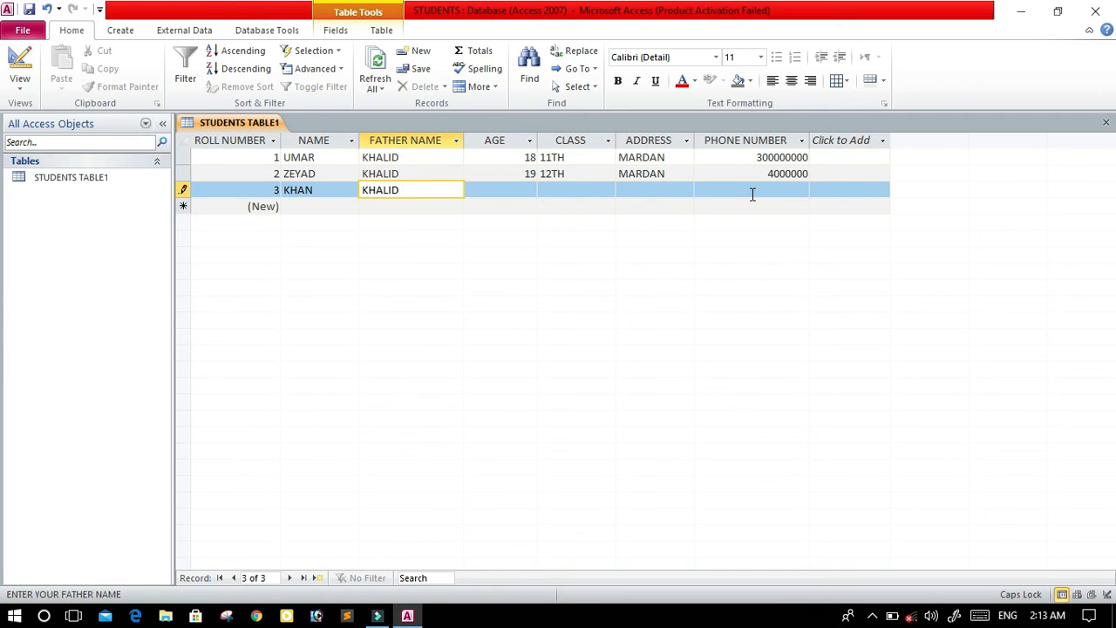
pyautogui.press('Return')
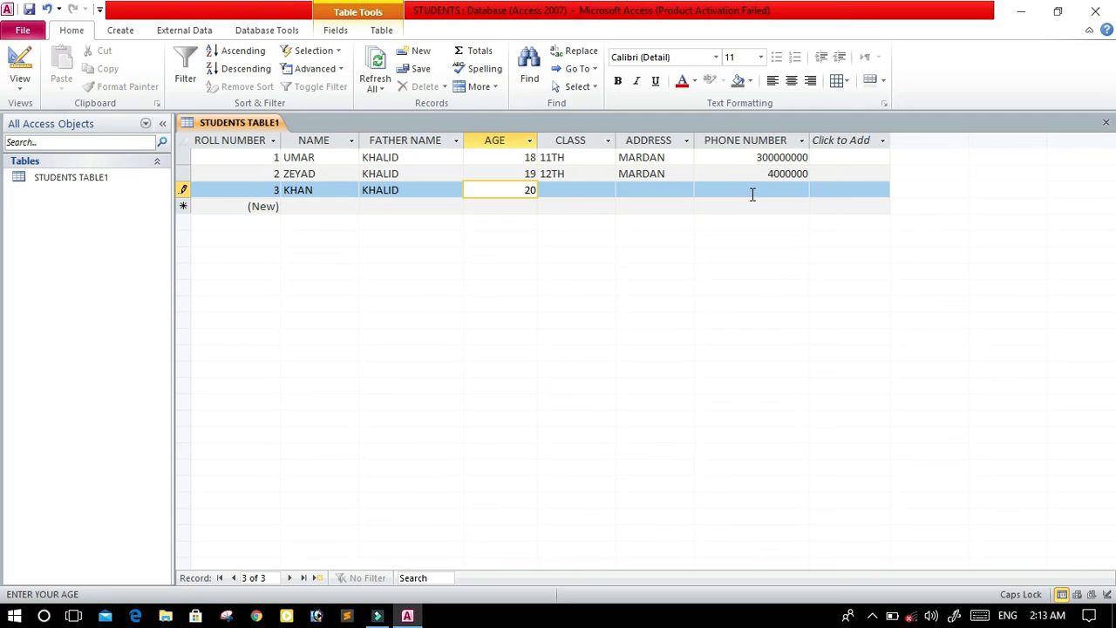
pyautogui.write('20 13')
pyautogui.press('BackSpace')
pyautogui.press('BackSpace')
pyautogui.press('BackSpace')
pyautogui.press('Return')
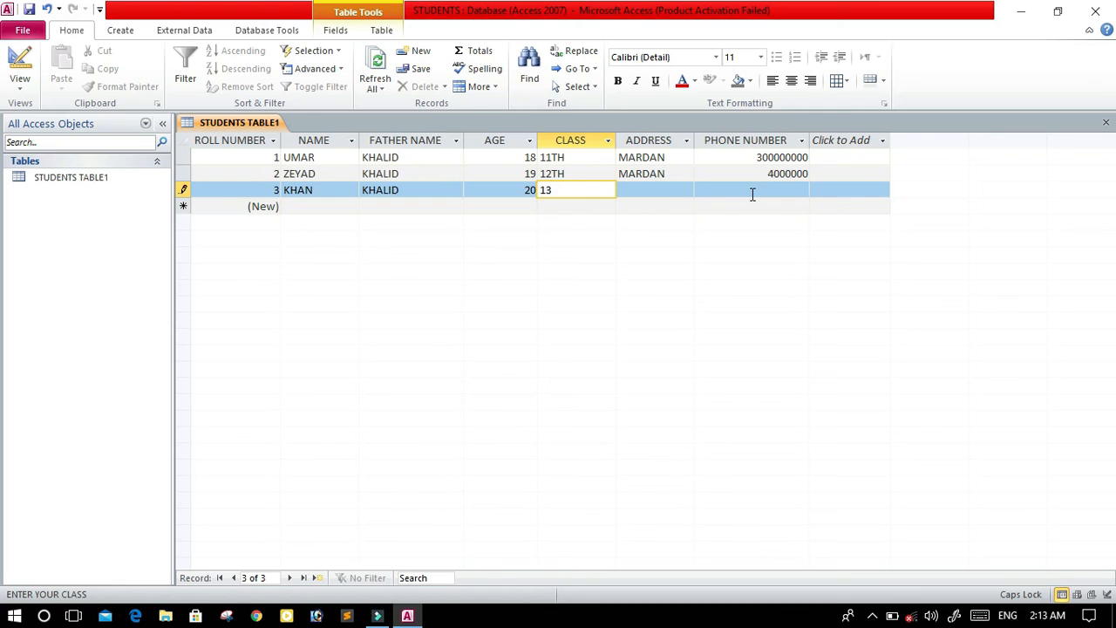
pyautogui.write('10TH')
pyautogui.press('Return')
pyautogui.write('MARDAN')
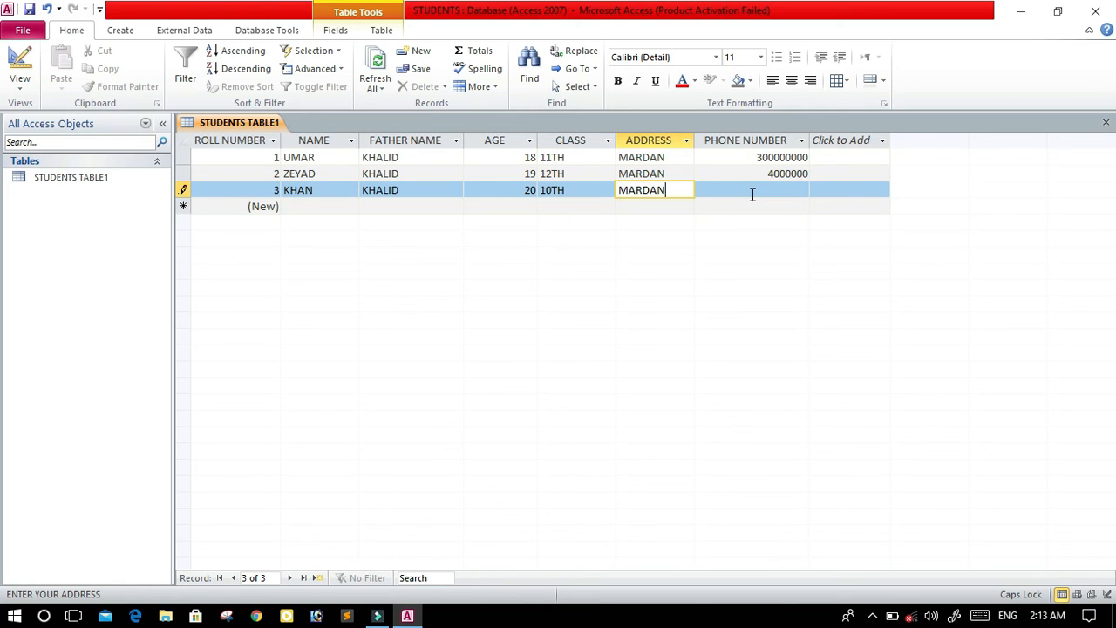
pyautogui.press('Return')
pyautogui.write('500000')
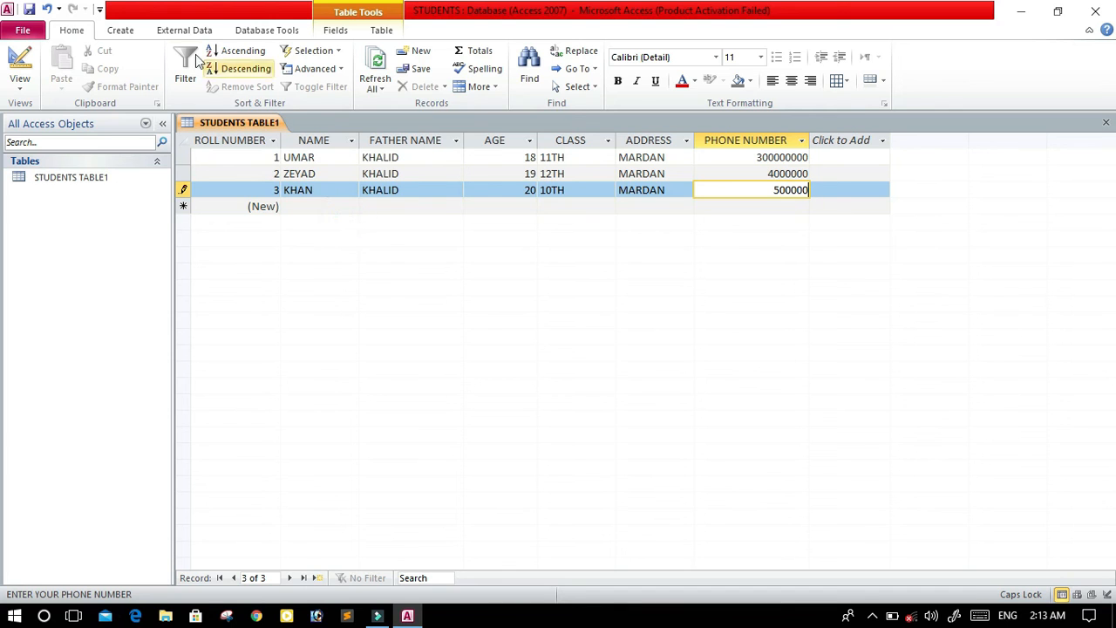
# Sort the ROLL NUMBER column Largest to Smallest
pyautogui.click(106, 30)
pyautogui.click(63, 31)
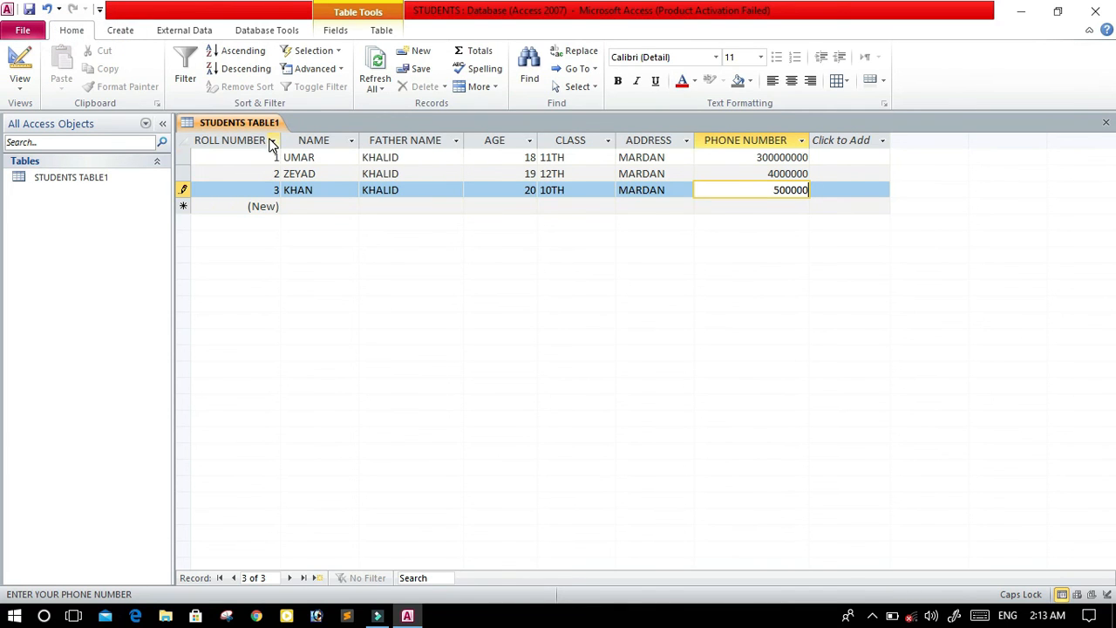
pyautogui.click(273, 141)
pyautogui.click(388, 177)
# Look over the Table and Fields ribbon settings for STUDENTS TABLE1
pyautogui.click(673, 188)
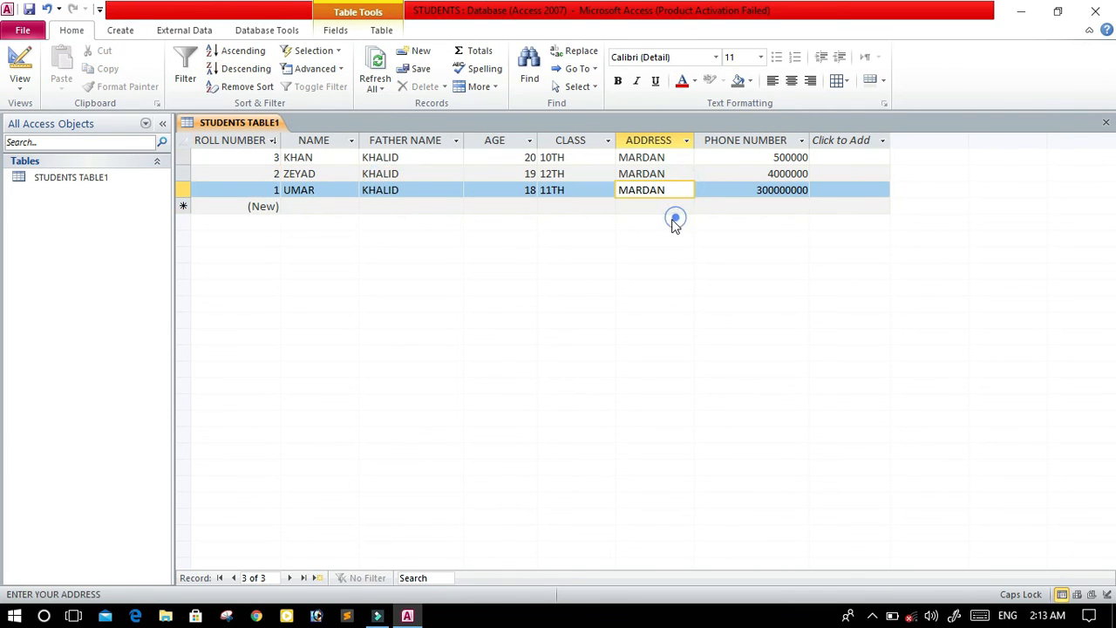
pyautogui.click(674, 207)
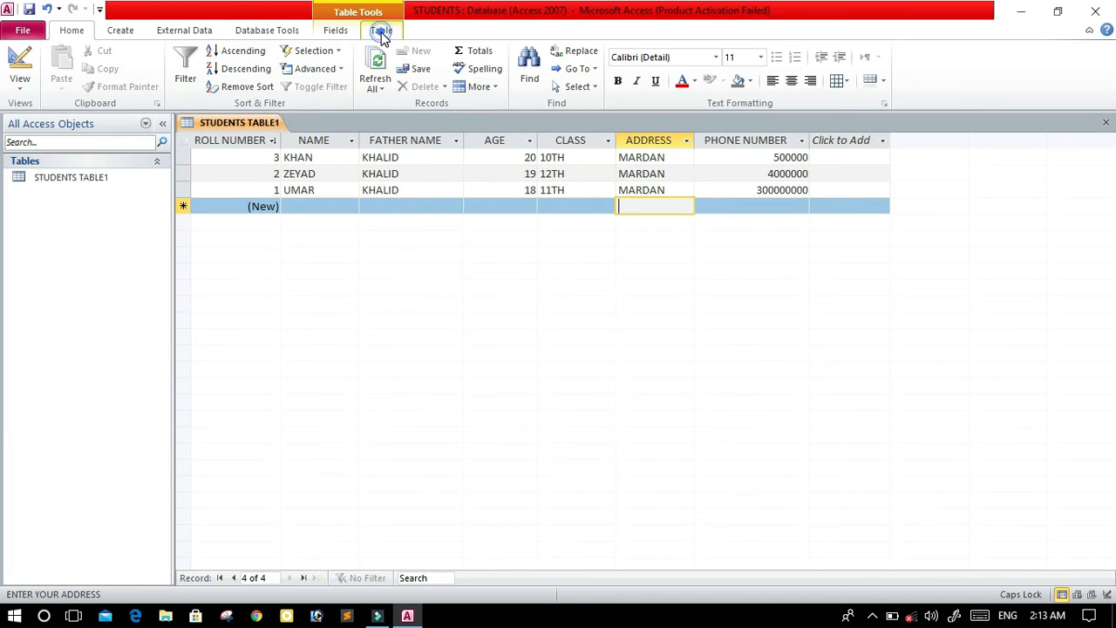
pyautogui.click(381, 35)
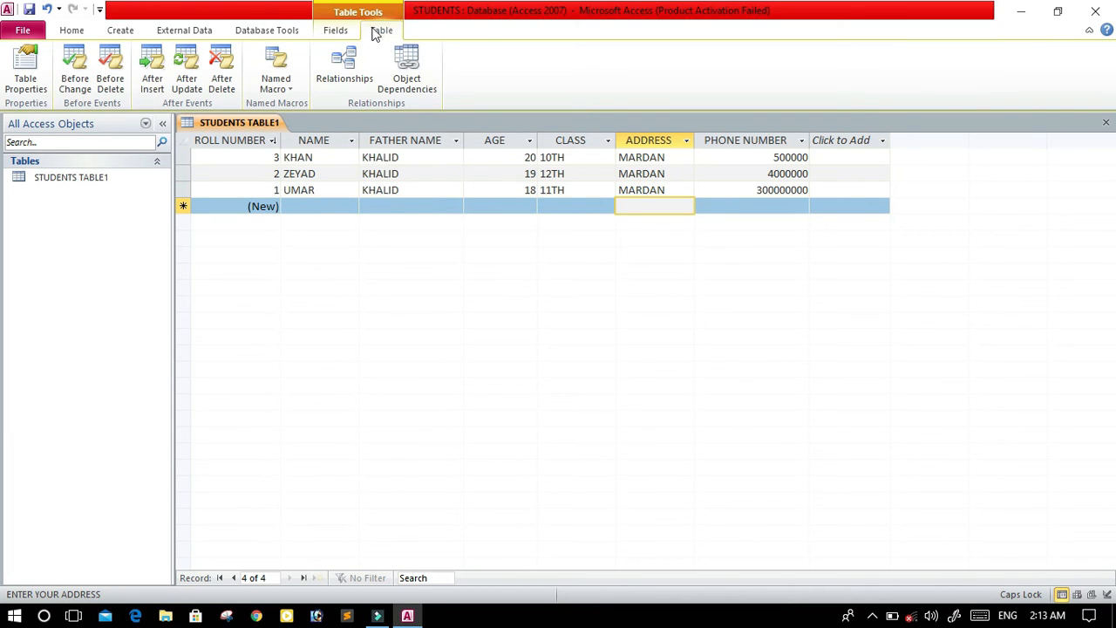
pyautogui.click(331, 33)
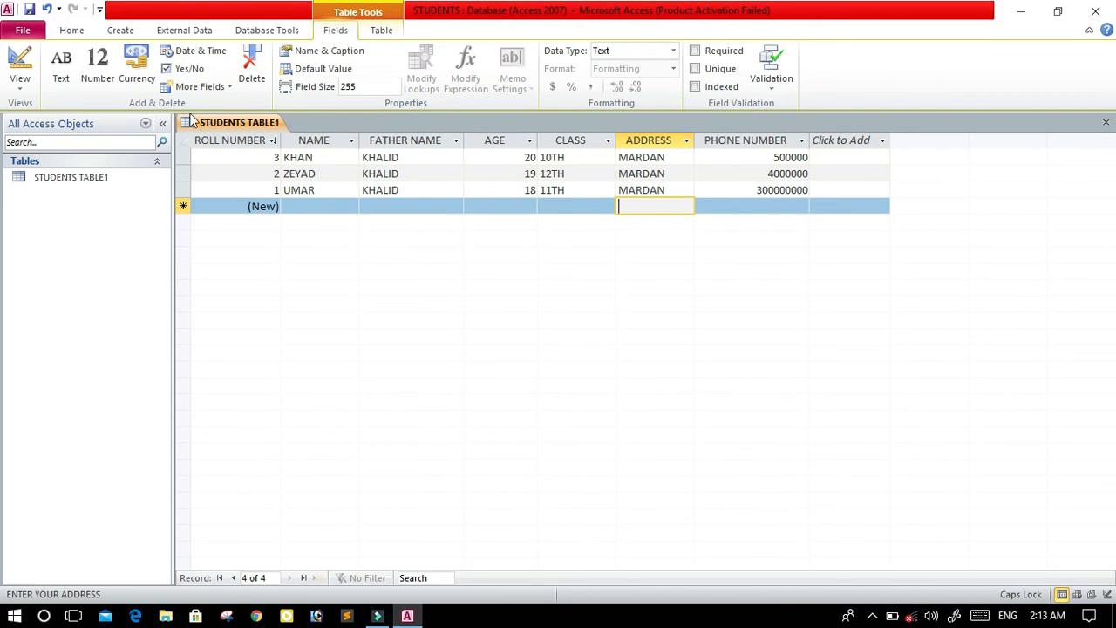
# Inspect STUDENTS TABLE1 in Design View, then save it and return to Datasheet View
pyautogui.click(24, 94)
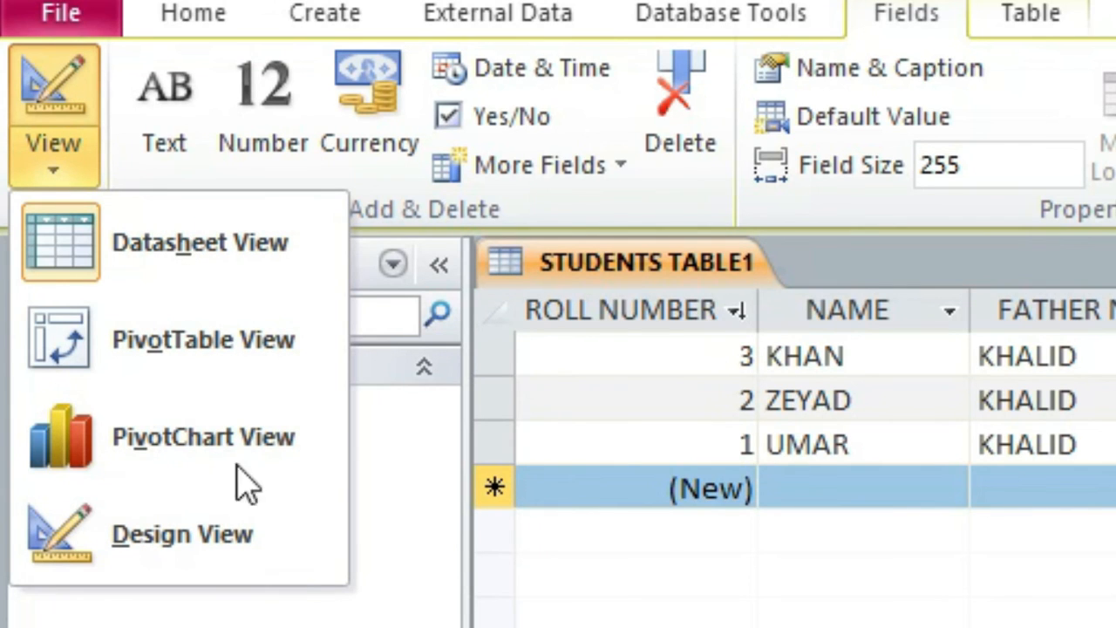
pyautogui.click(247, 565)
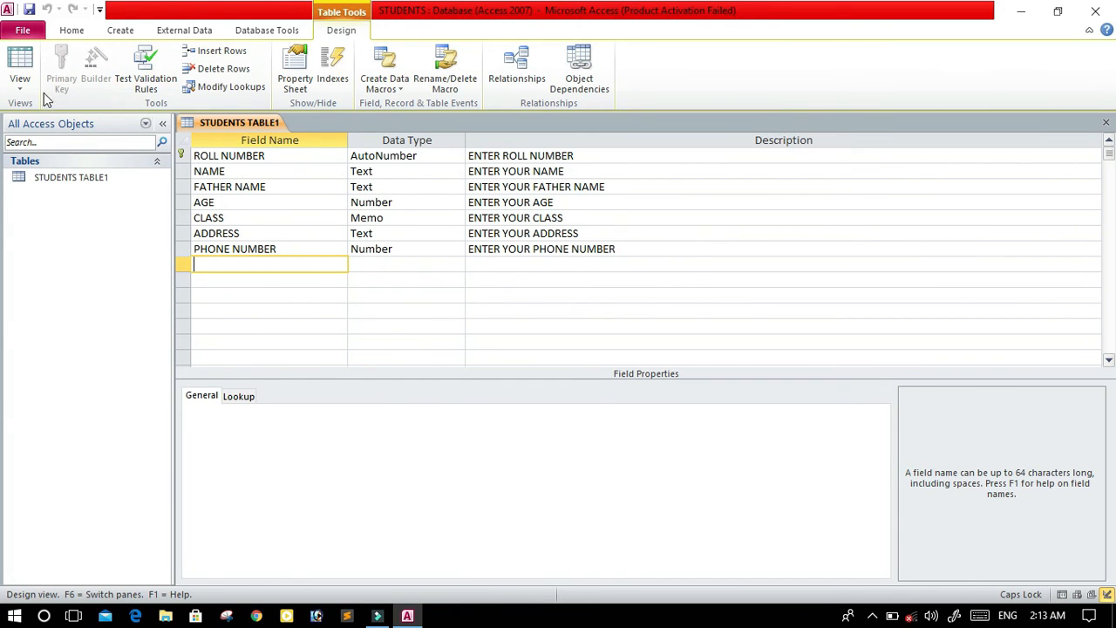
pyautogui.click(19, 81)
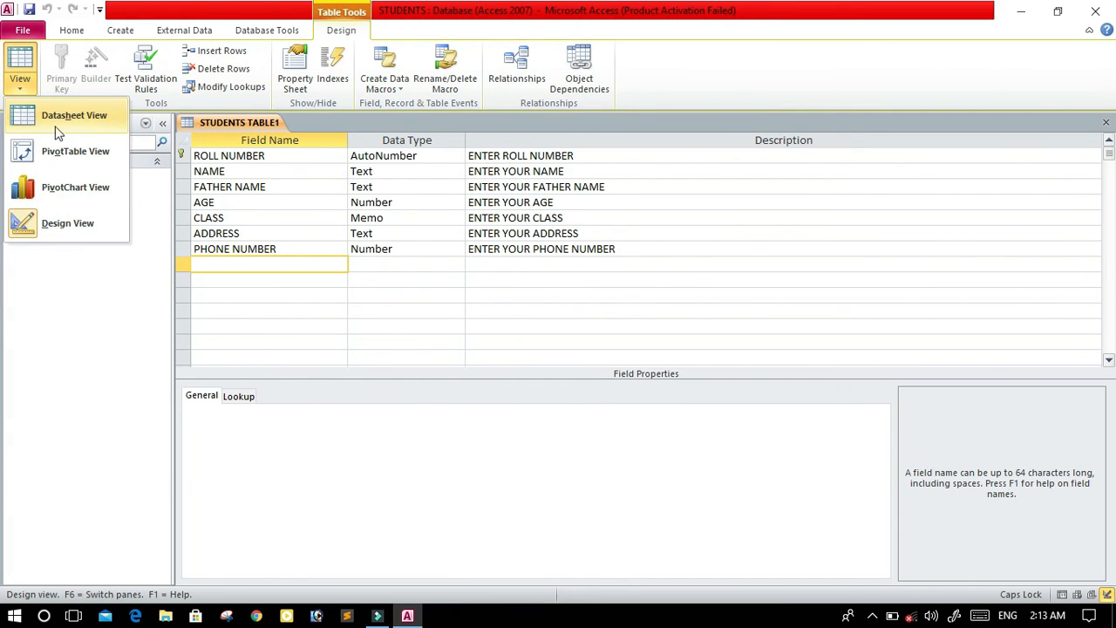
pyautogui.click(87, 131)
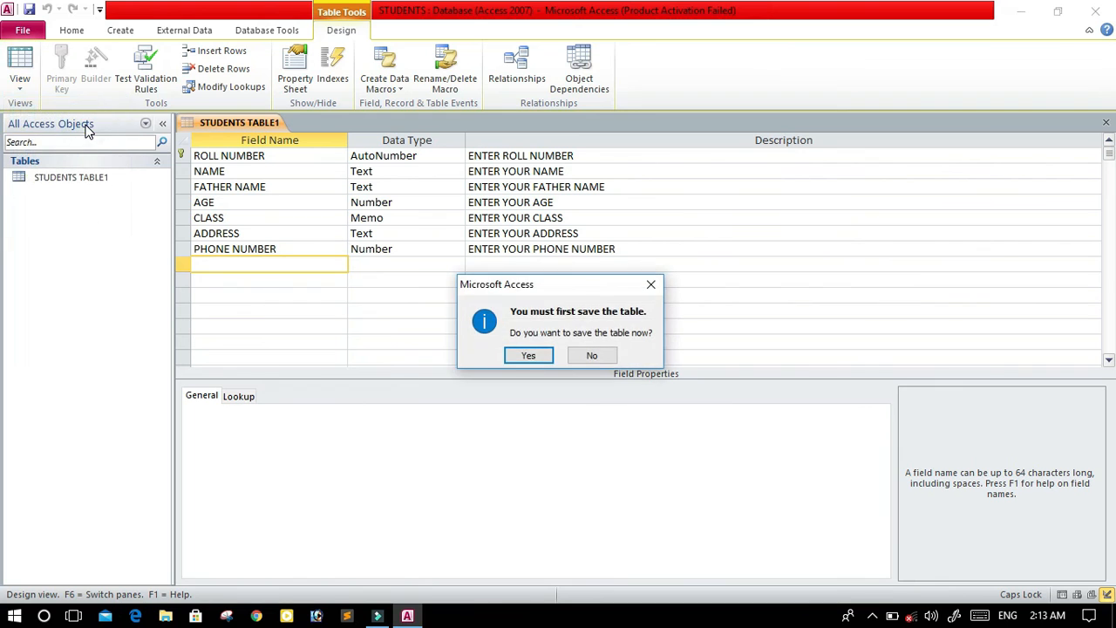
pyautogui.click(530, 355)
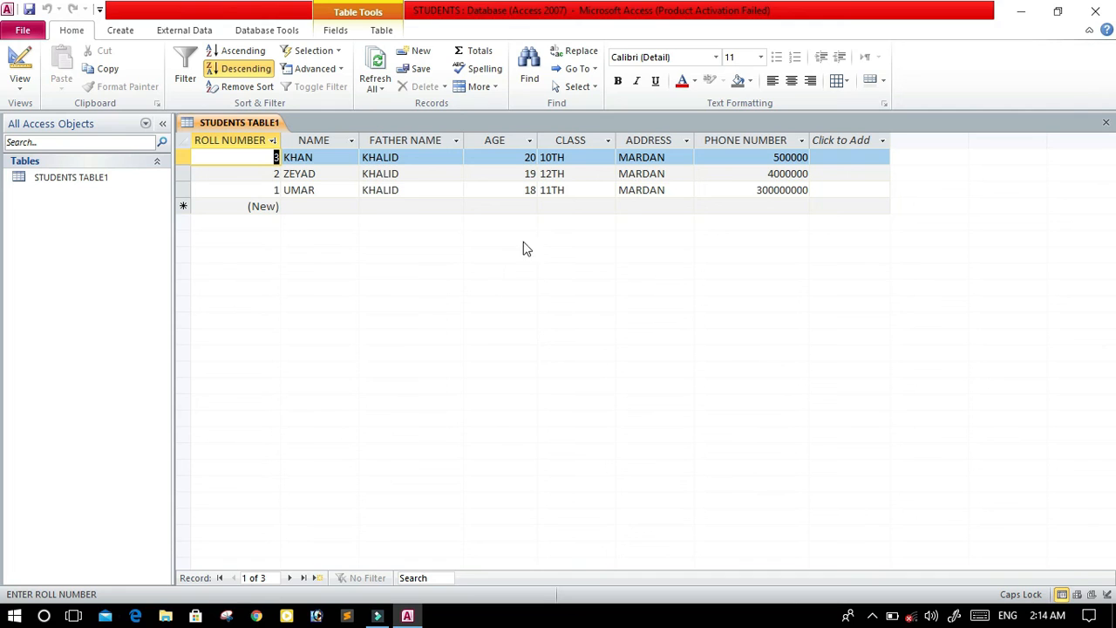
pyautogui.click(286, 190)
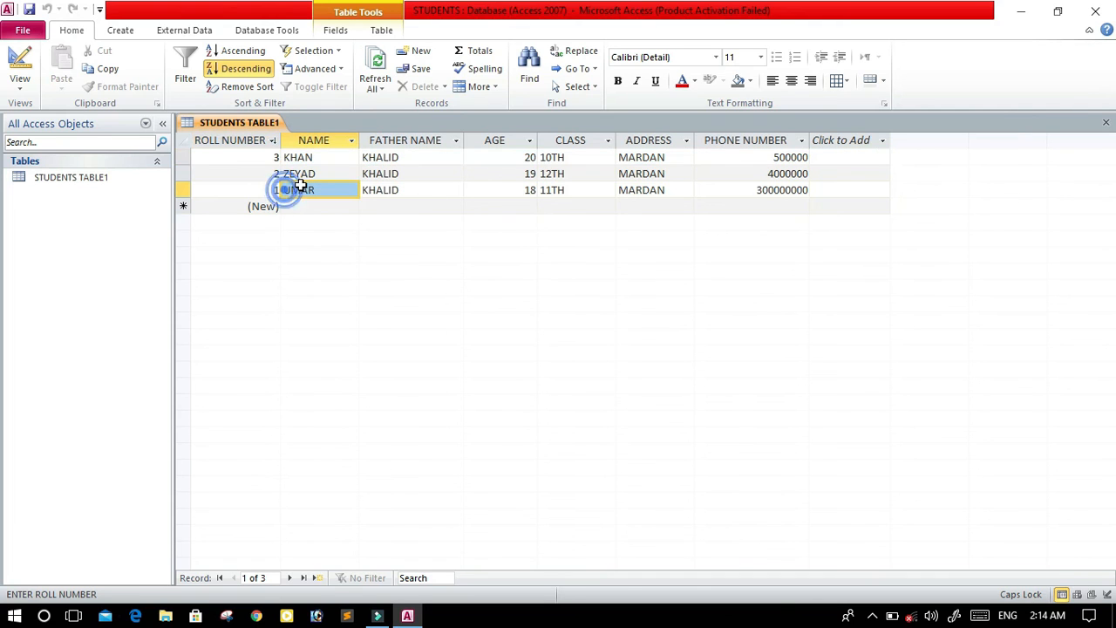
pyautogui.click(315, 174)
pyautogui.click(318, 158)
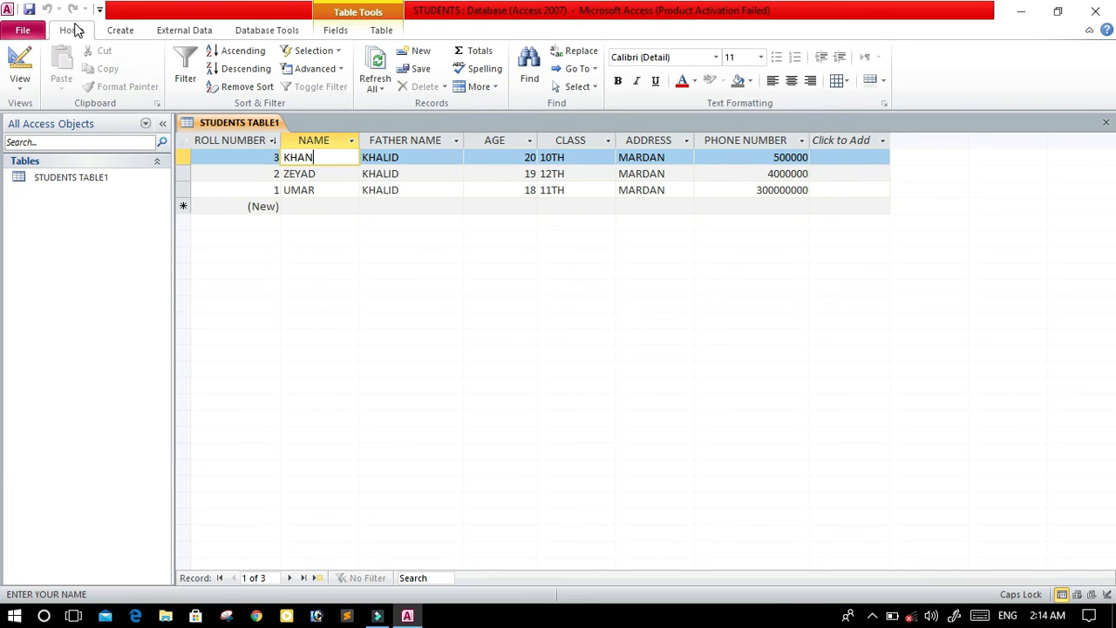
pyautogui.click(237, 30)
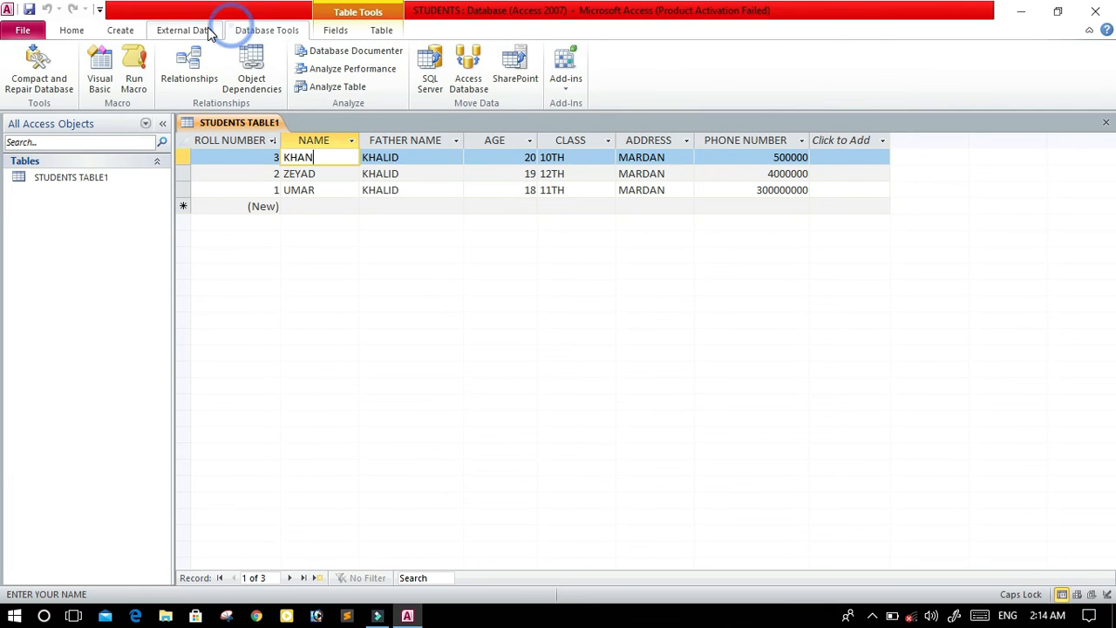
pyautogui.click(120, 30)
pyautogui.click(71, 31)
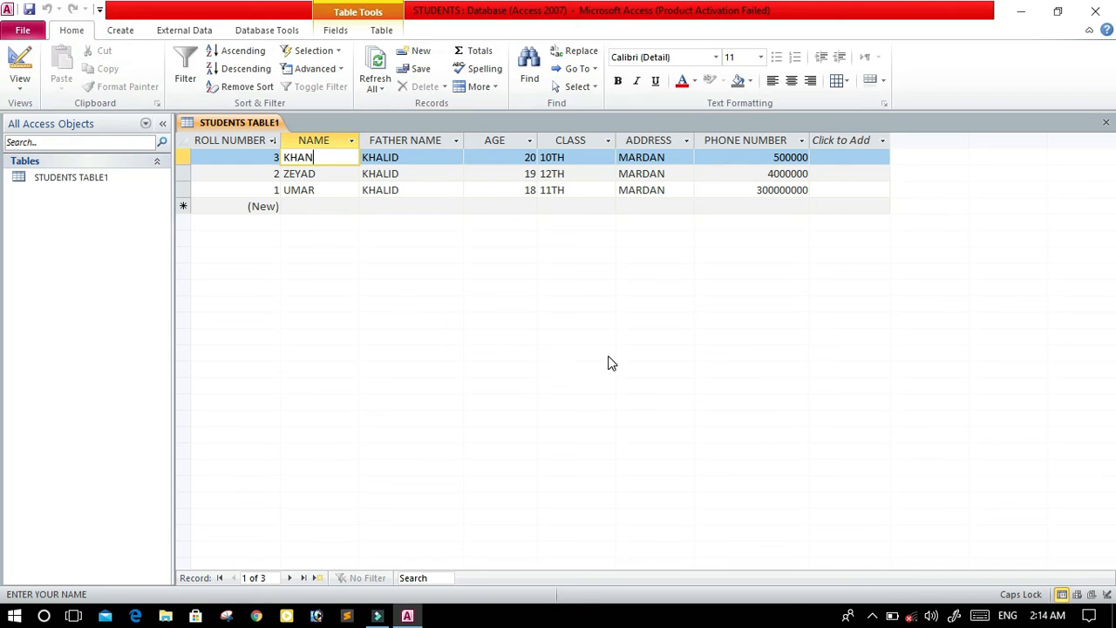